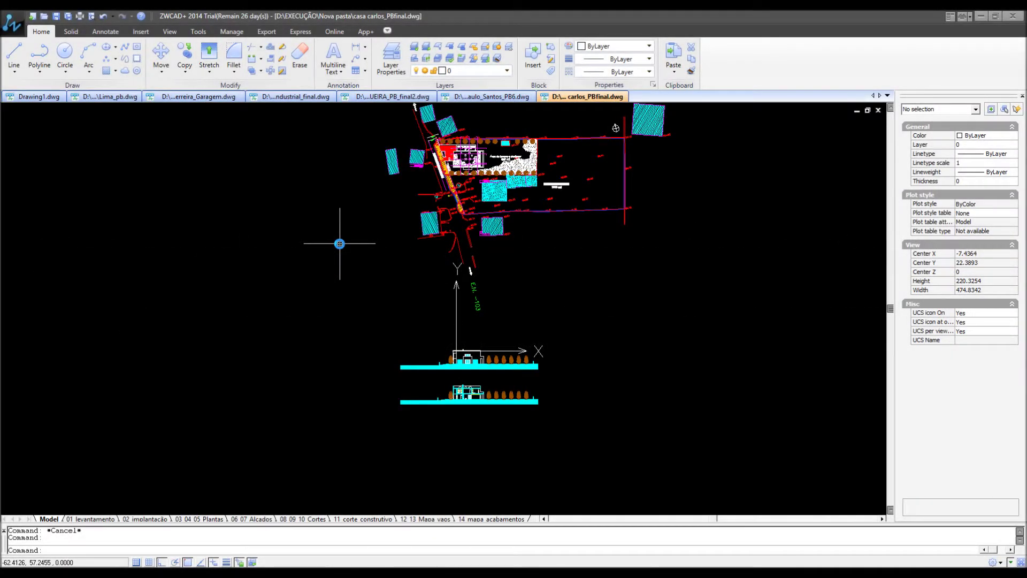
# Step: Zoom in and out around the site model in model space
pyautogui.scroll(-3, 428, 203)
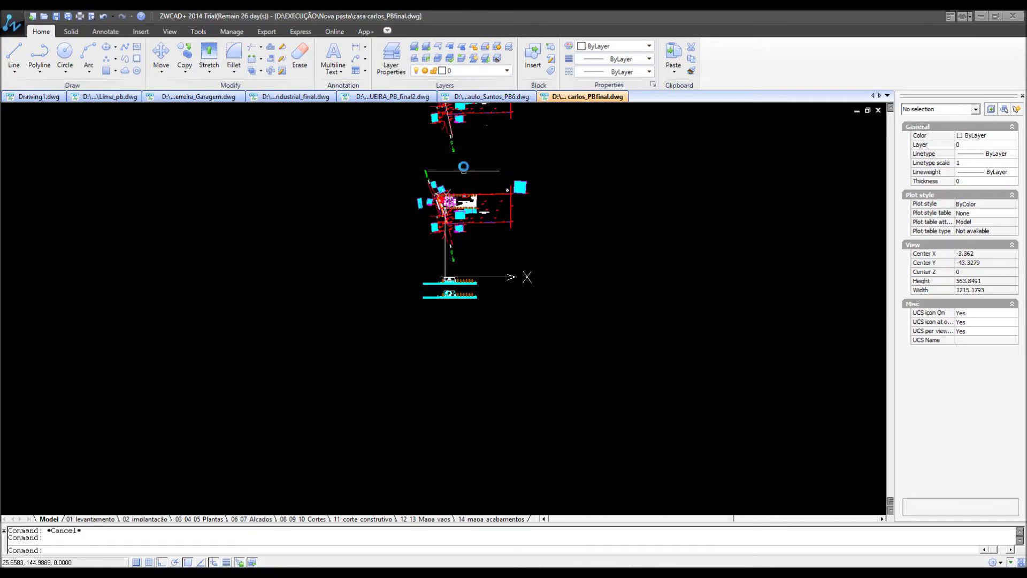
pyautogui.scroll(4, 457, 175)
pyautogui.scroll(5, 321, 177)
pyautogui.scroll(-5, 214, 177)
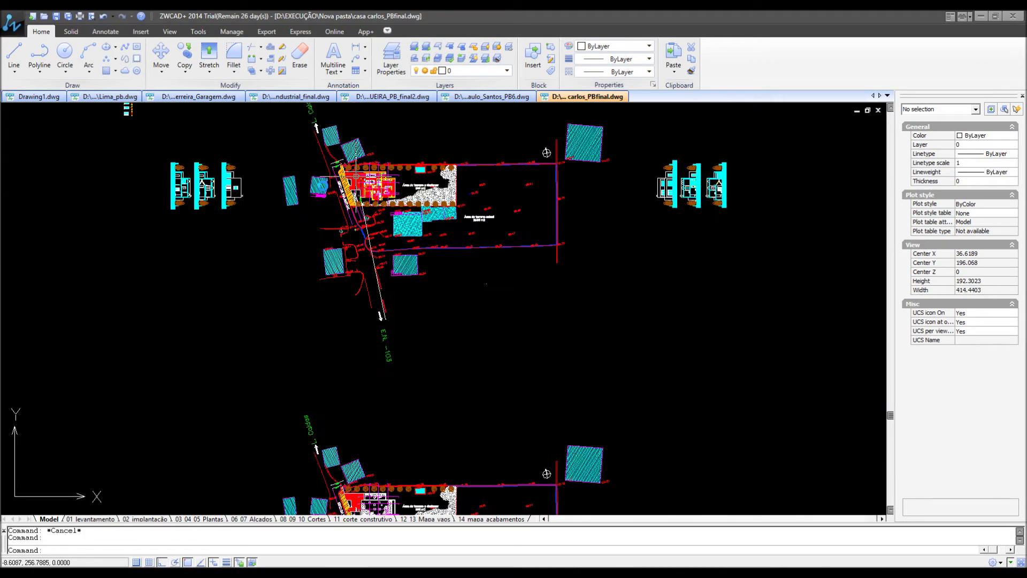
pyautogui.scroll(5, 294, 190)
pyautogui.scroll(-5, 367, 217)
pyautogui.scroll(5, 317, 208)
pyautogui.scroll(3, 318, 208)
pyautogui.scroll(-5, 318, 207)
pyautogui.scroll(-3, 452, 294)
# Step: Frame the whole site, then switch to the '01 levantamento' layout sheet
pyautogui.moveTo(563, 384); pyautogui.dragTo(482, 407, button='middle')
pyautogui.scroll(2, 445, 356)
pyautogui.scroll(-2, 445, 356)
pyautogui.click(91, 519)
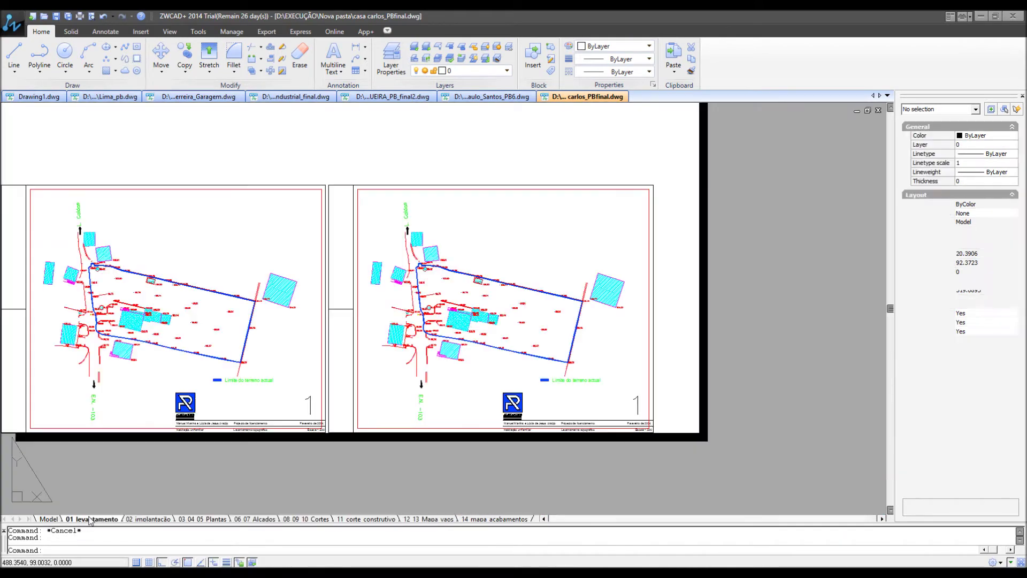
# Step: On the '02 implantação' layout, inspect the title-block attributes, starting with the drawing number
pyautogui.click(161, 519)
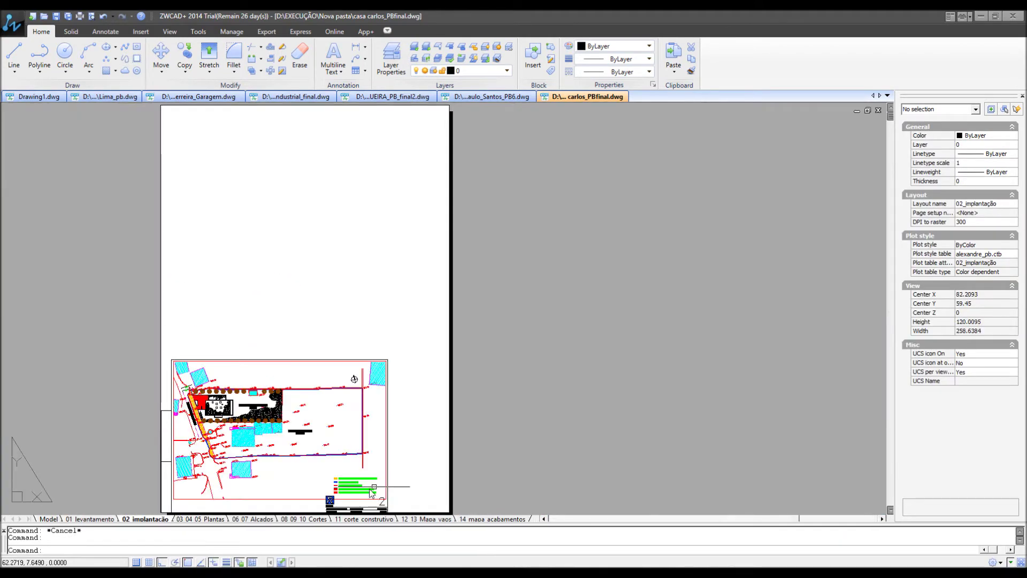
pyautogui.scroll(3, 374, 417)
pyautogui.scroll(2, 374, 417)
pyautogui.doubleClick(179, 297)
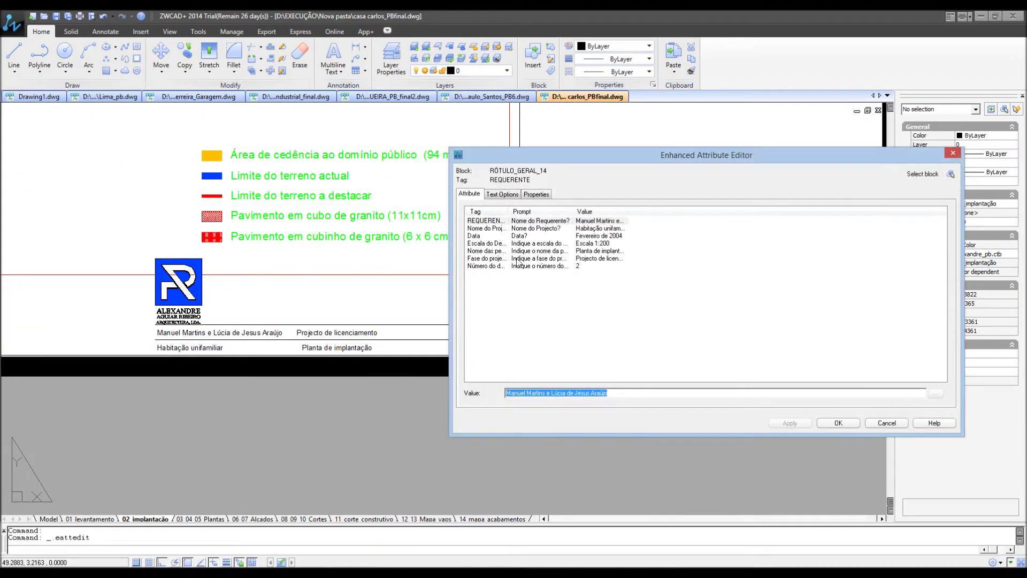
pyautogui.click(507, 266)
pyautogui.moveTo(509, 212); pyautogui.dragTo(569, 212)
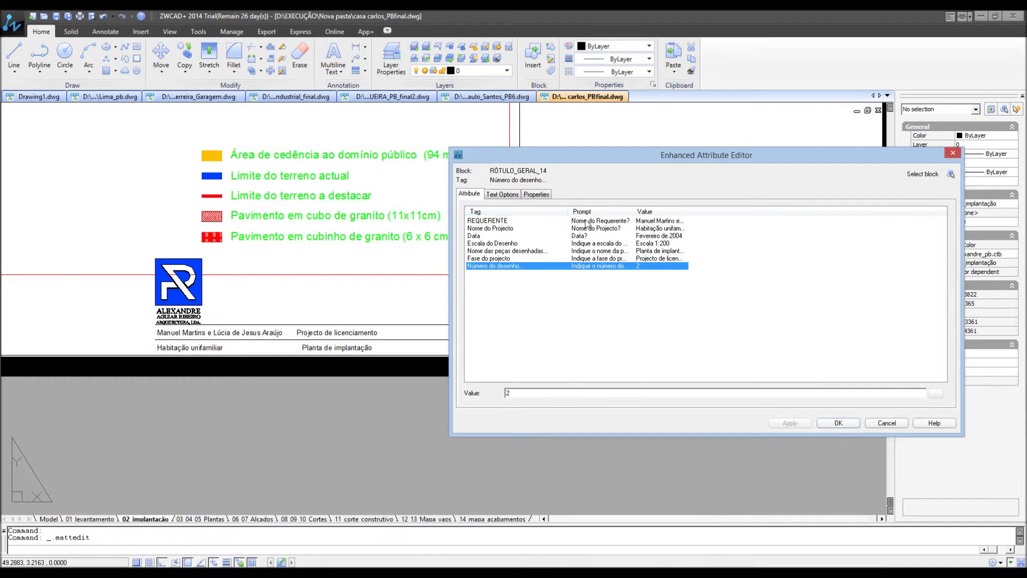
pyautogui.moveTo(634, 212); pyautogui.dragTo(748, 214)
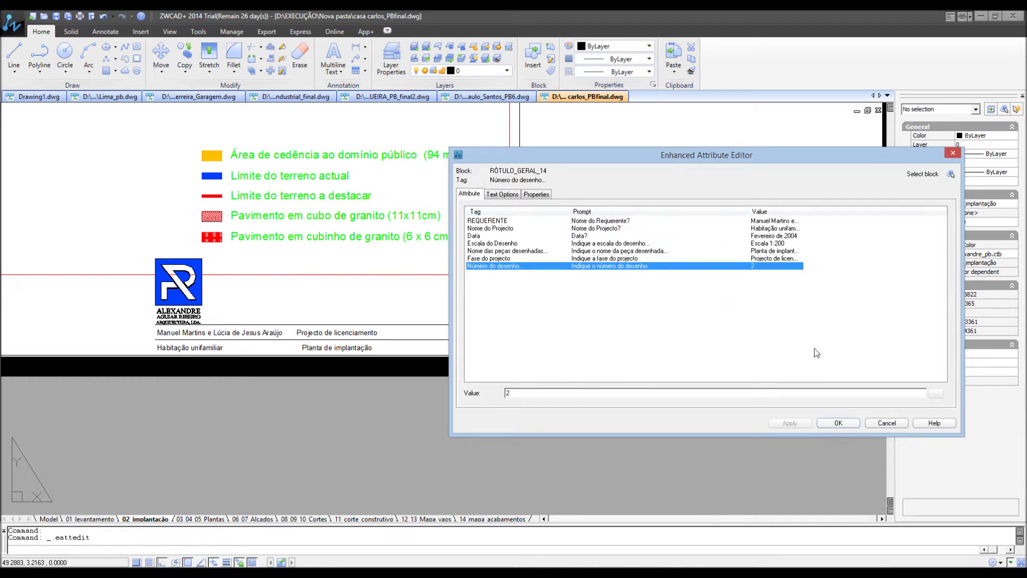
pyautogui.click(888, 422)
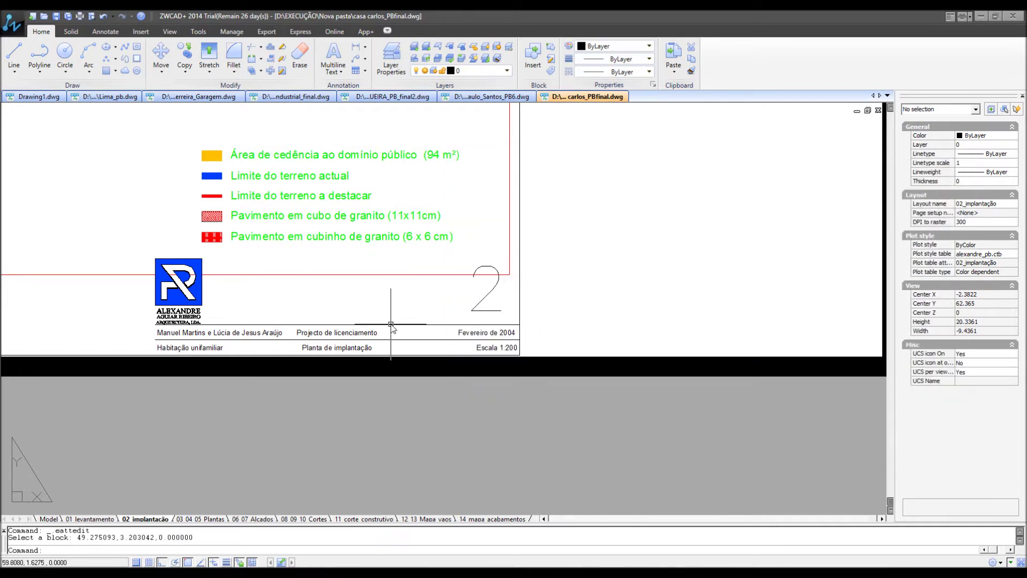
# Step: Confirm title-block scale 1:200 and drawing number 2, then move to the '03 04 05 Plantas' layout
pyautogui.click(393, 324)
pyautogui.doubleClick(156, 265)
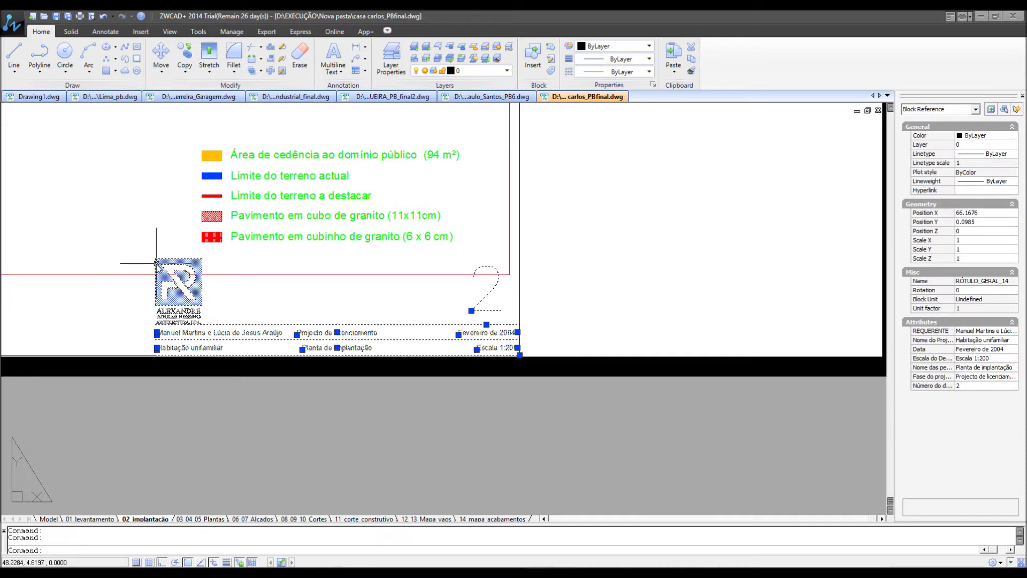
pyautogui.click(557, 259)
pyautogui.click(560, 229)
pyautogui.click(599, 243)
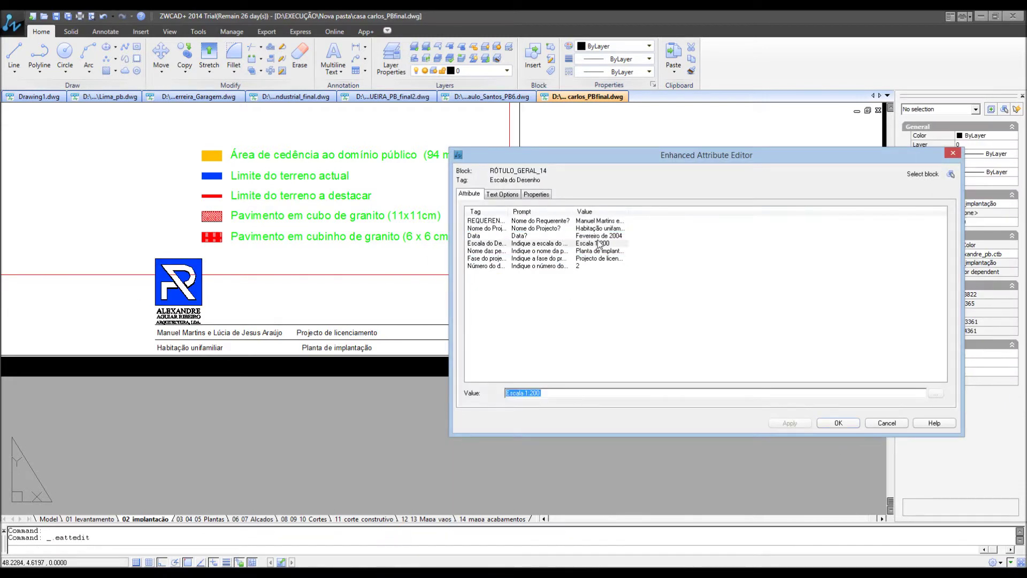
pyautogui.doubleClick(629, 214)
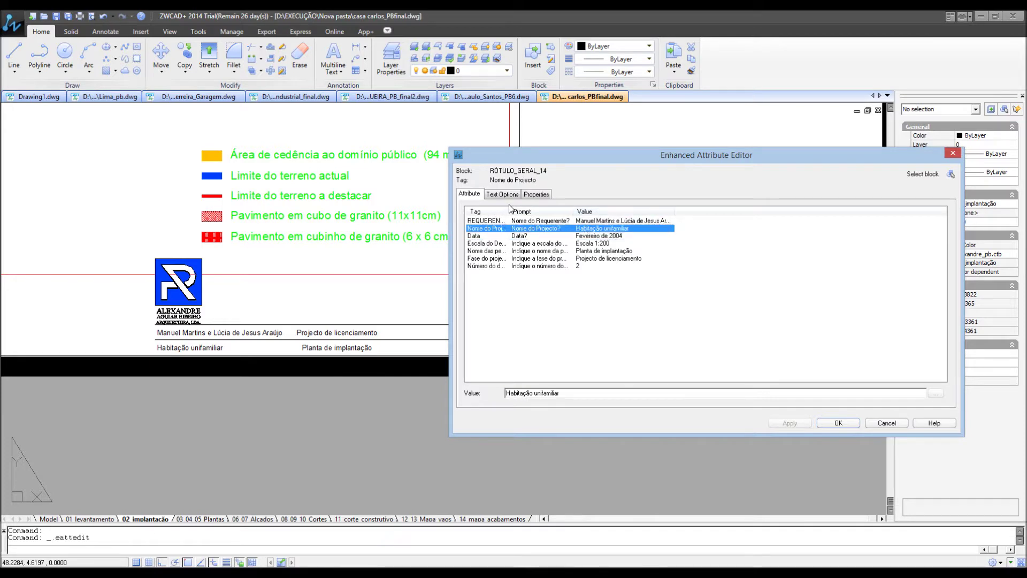
pyautogui.moveTo(510, 209); pyautogui.dragTo(610, 209)
pyautogui.click(492, 221)
pyautogui.press('Down')
pyautogui.press('Down')
pyautogui.press('Down')
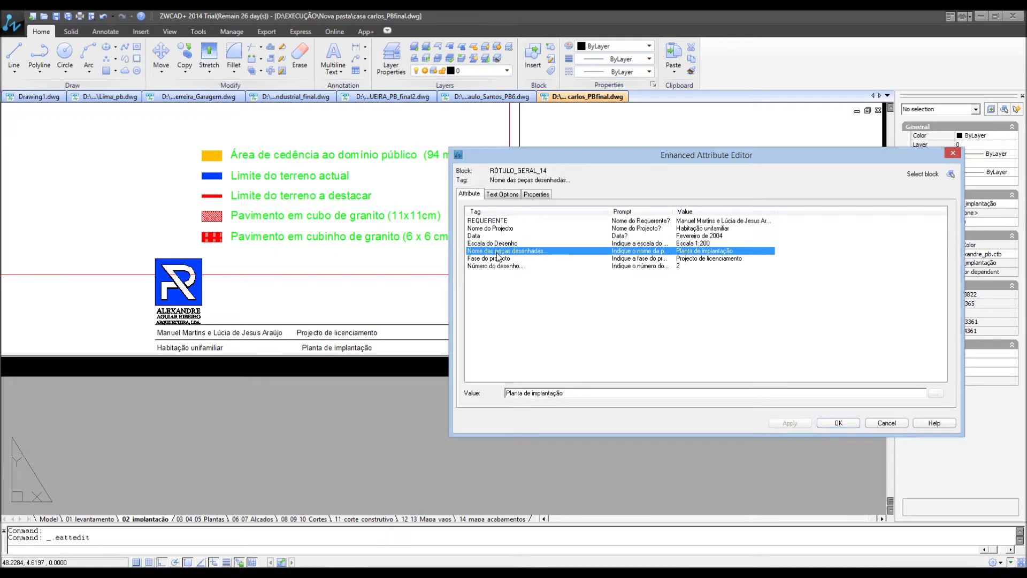
pyautogui.click(496, 260)
pyautogui.click(496, 266)
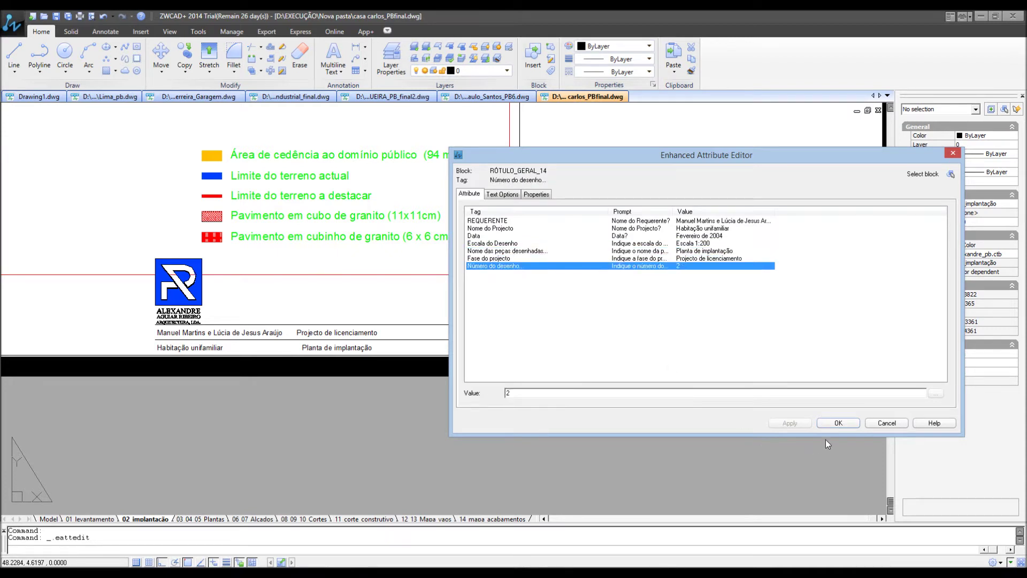
pyautogui.click(833, 425)
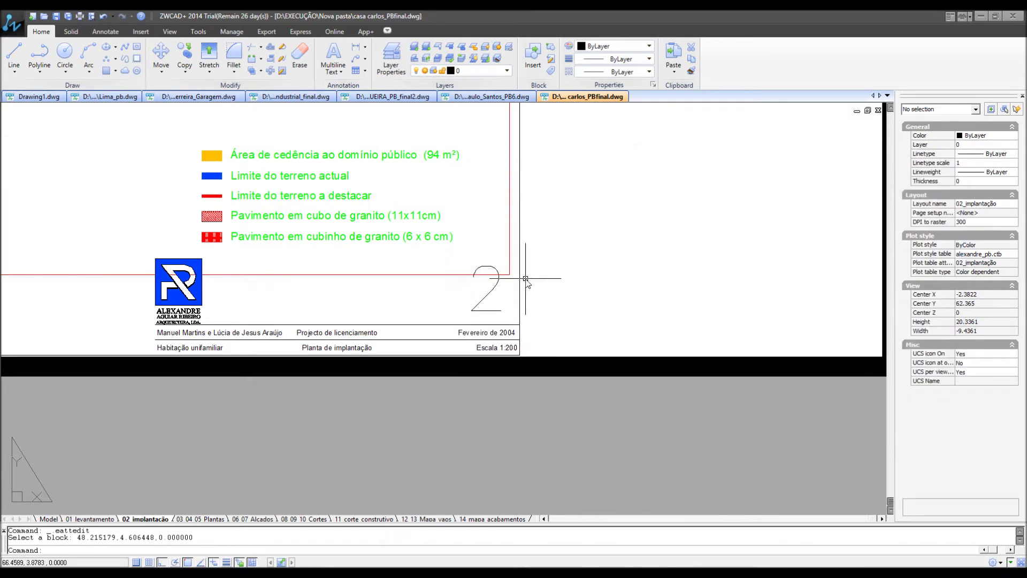
pyautogui.click(201, 518)
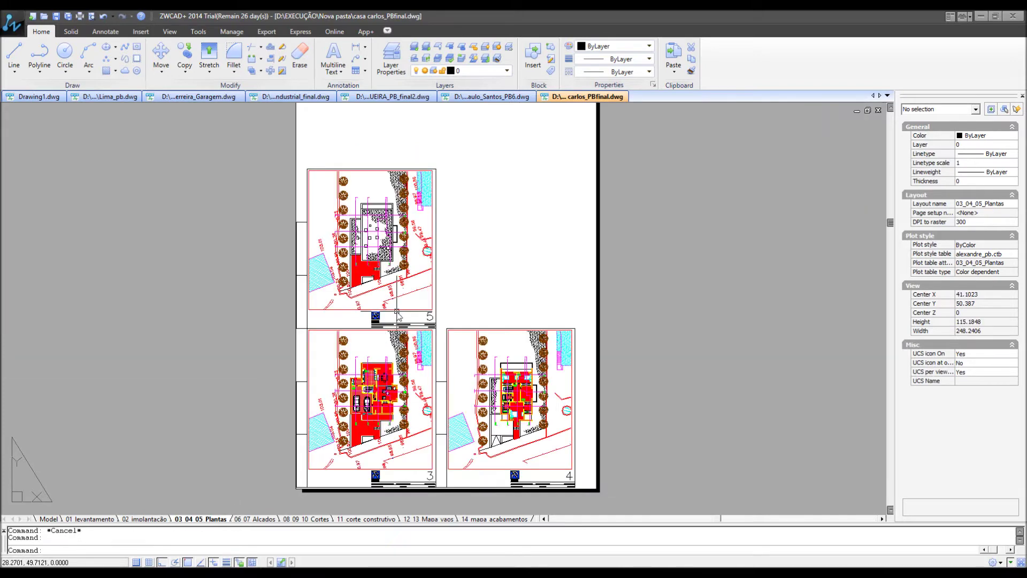
# Step: On the '06 07 Alçados' layout, launch attribute extraction with the EATTEXT command
pyautogui.click(256, 519)
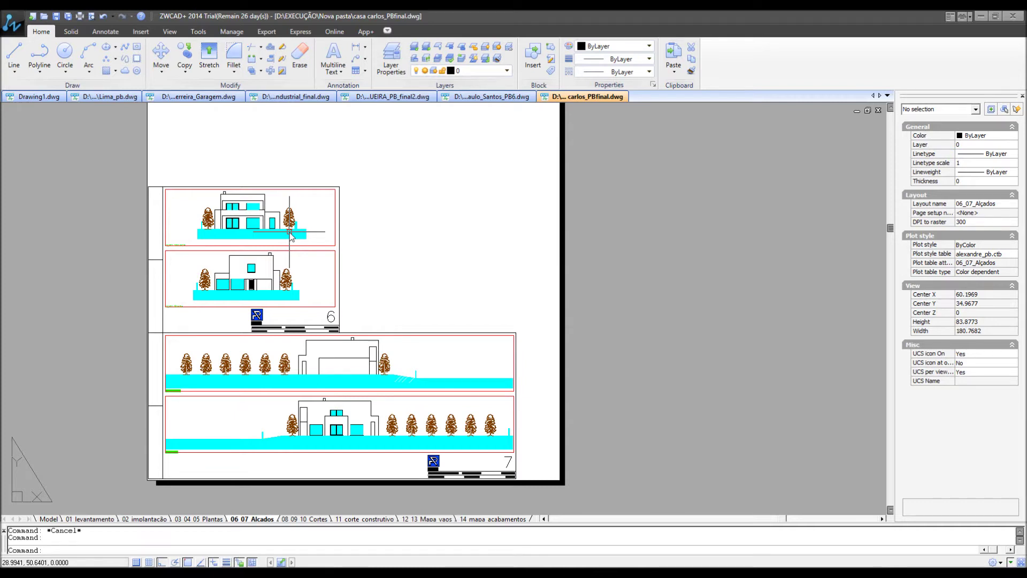
pyautogui.write('ea')
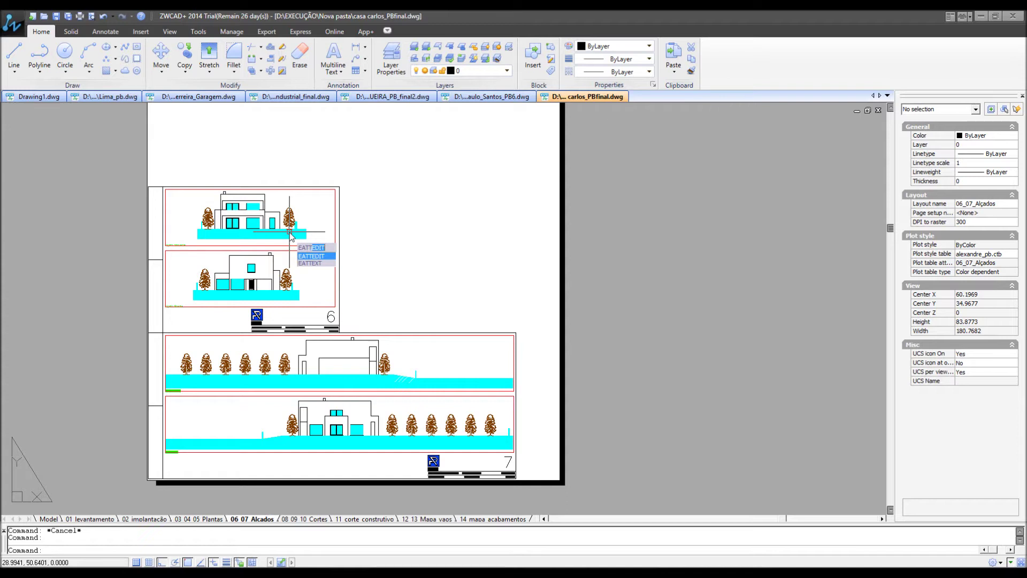
pyautogui.write('ext')
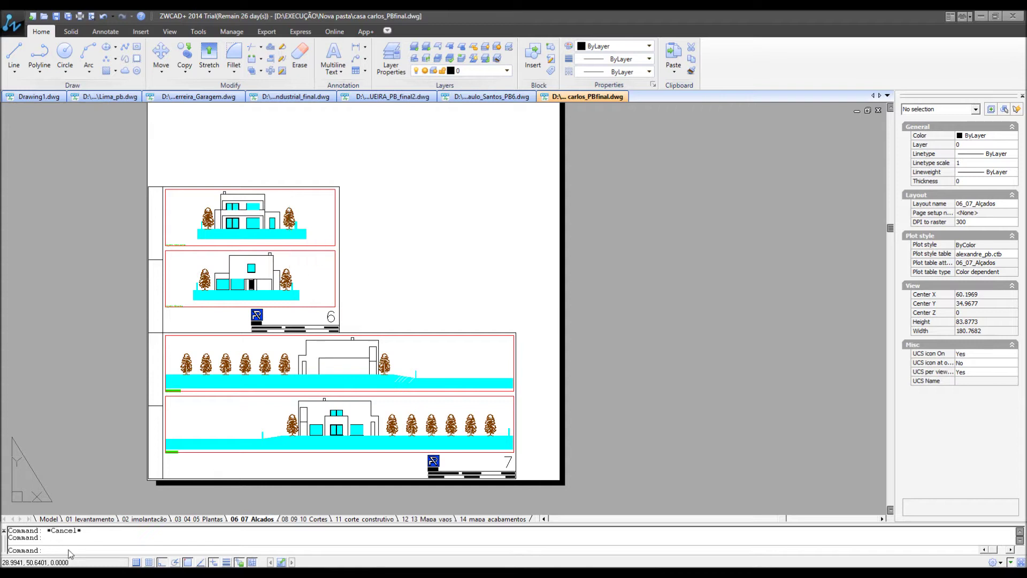
pyautogui.write('EA')
pyautogui.click(60, 550)
pyautogui.press('Return')
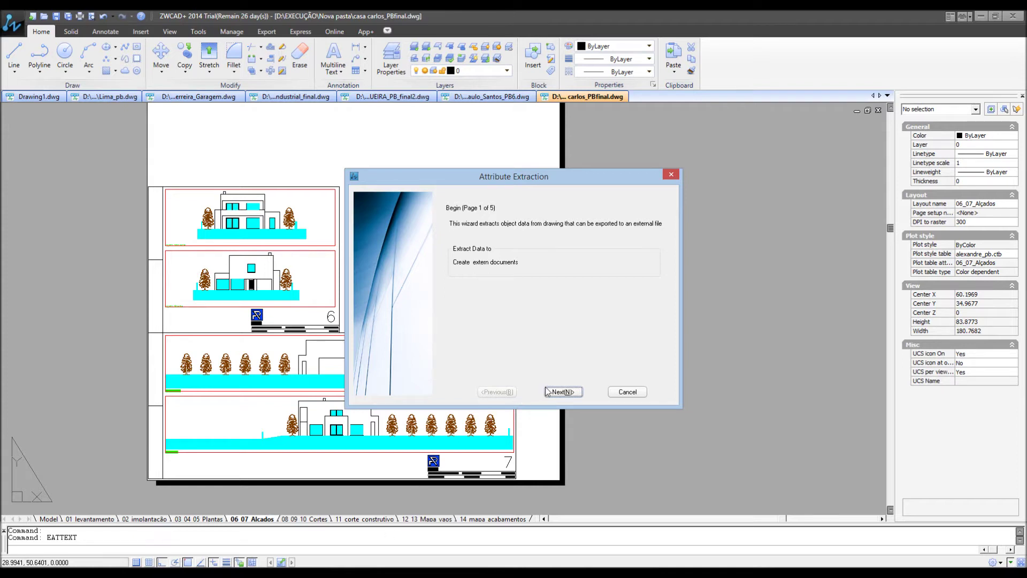
# Step: Use Current Graphics (casa carlos_PBfinal.dwg) as the data source after trying the other source options
pyautogui.click(572, 394)
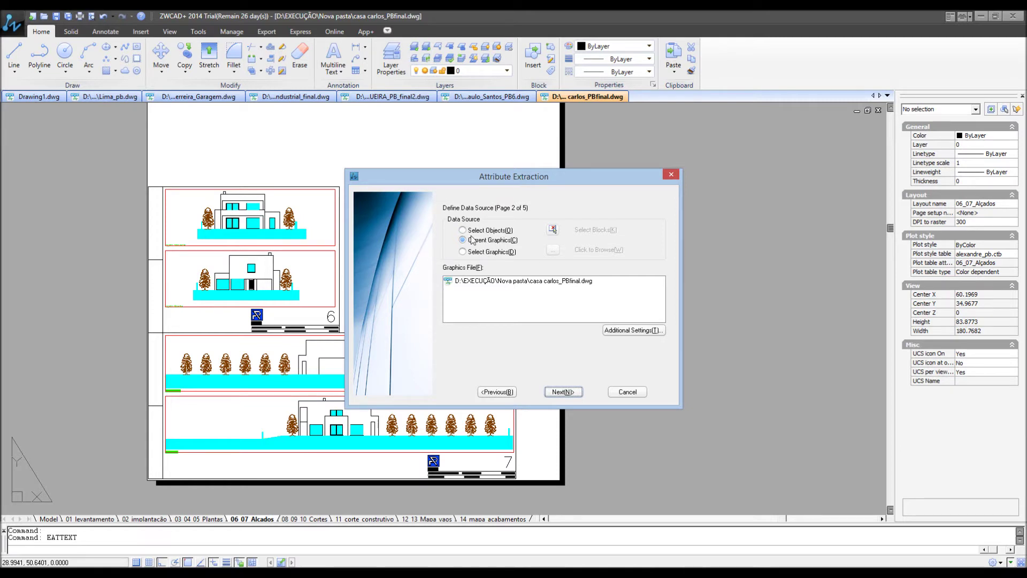
pyautogui.click(462, 231)
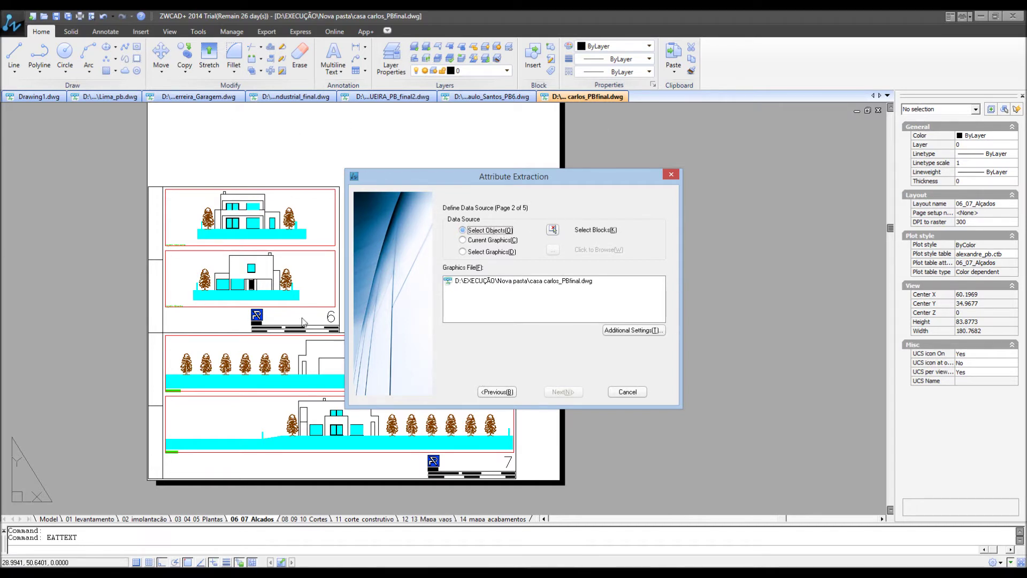
pyautogui.click(475, 246)
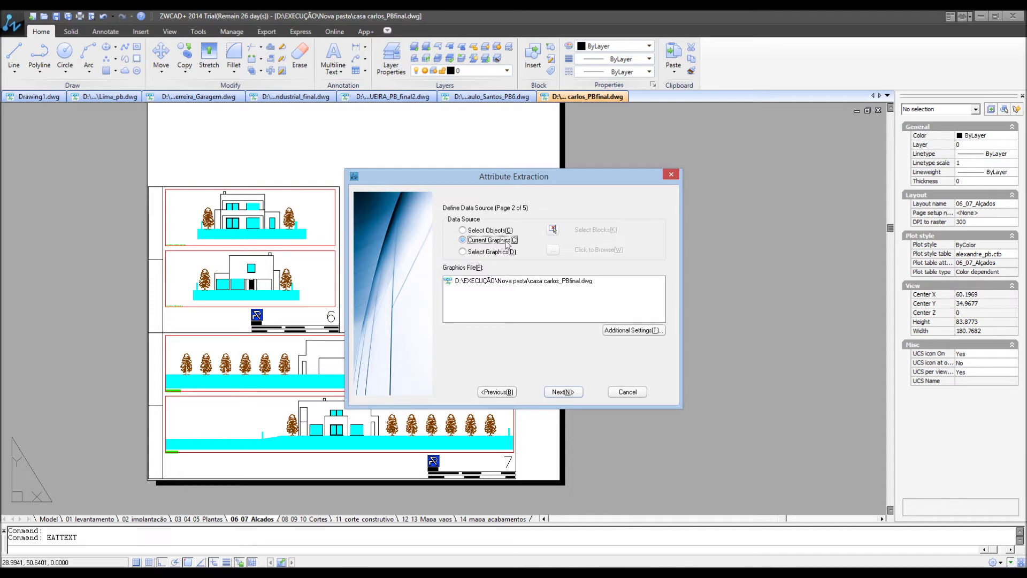
pyautogui.click(500, 255)
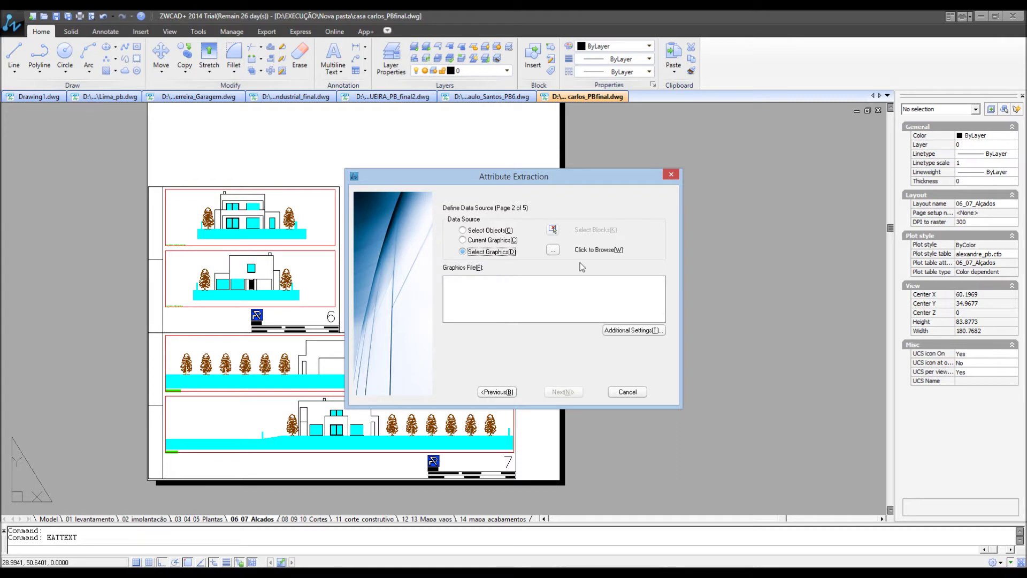
pyautogui.click(553, 254)
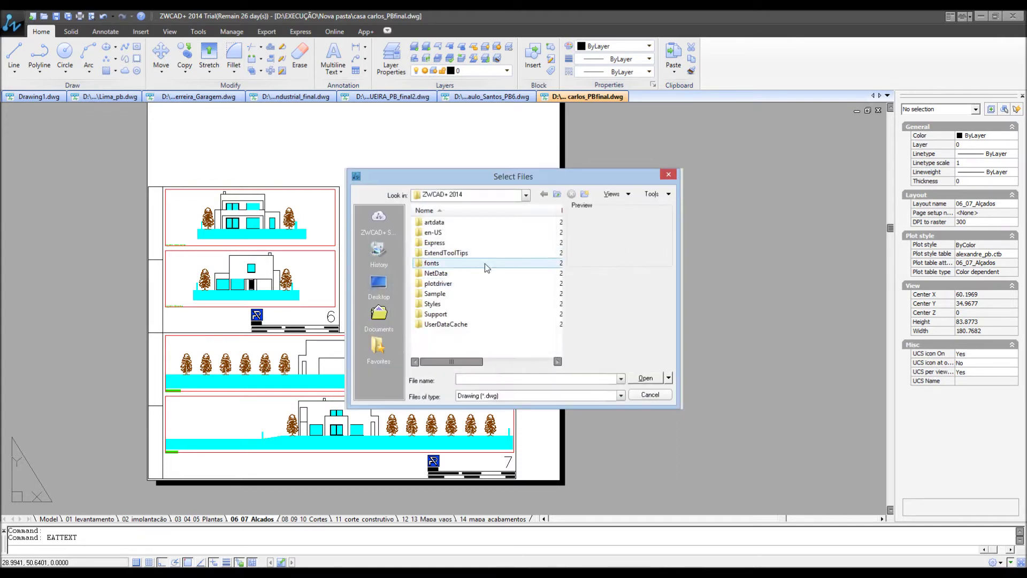
pyautogui.click(496, 395)
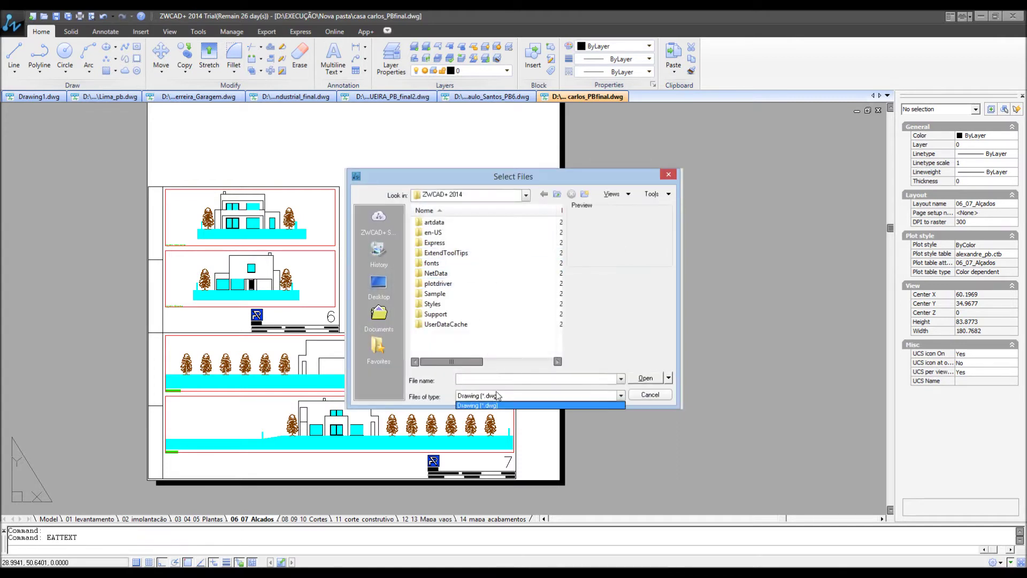
pyautogui.click(640, 396)
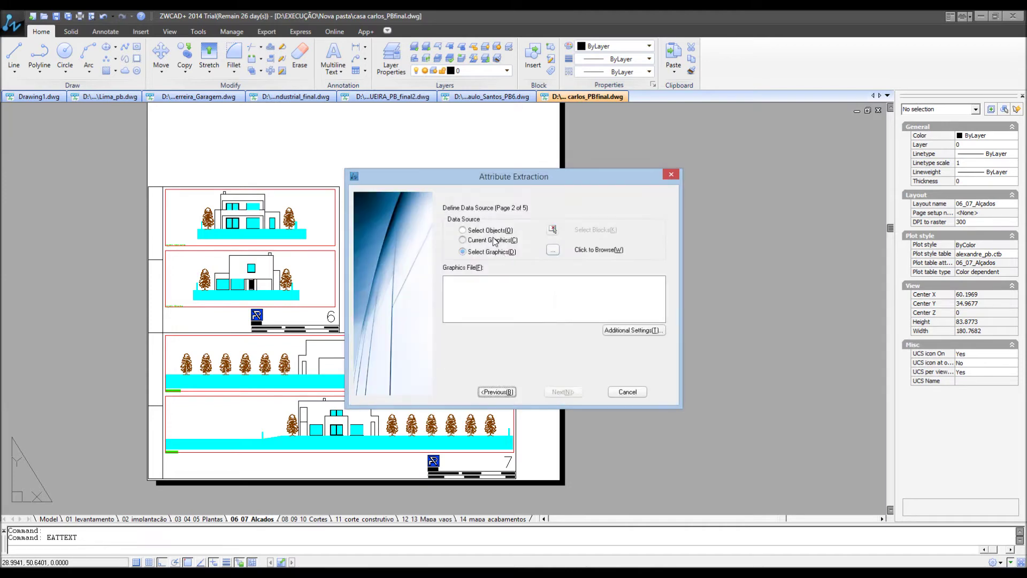
pyautogui.click(493, 241)
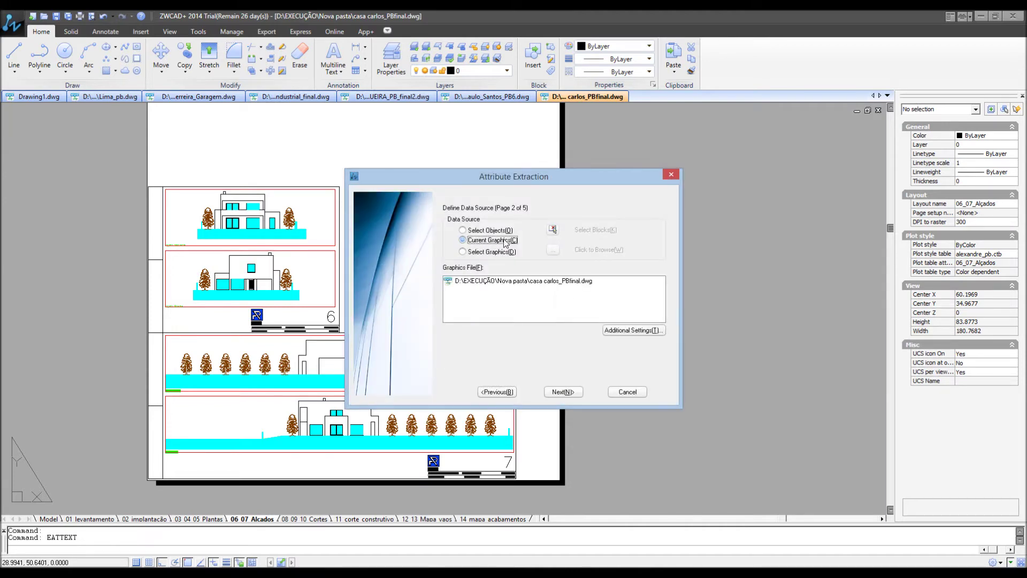
pyautogui.click(564, 392)
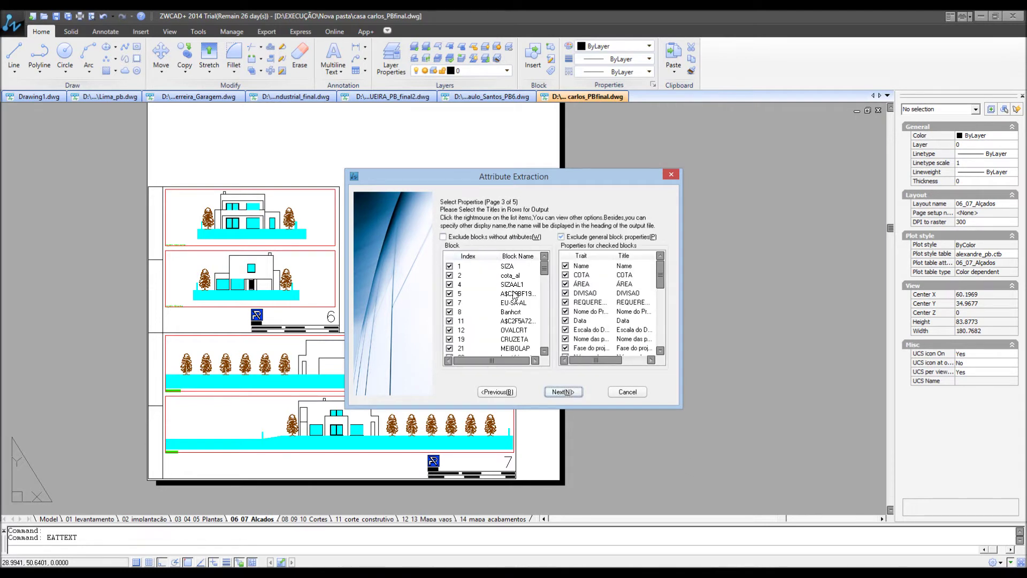
# Step: Exclude blocks without attributes and leave the cota_al block out of the extraction
pyautogui.moveTo(544, 267)
pyautogui.mouseDown()
pyautogui.moveTo(545, 362)
pyautogui.moveTo(544, 270)
pyautogui.mouseUp()
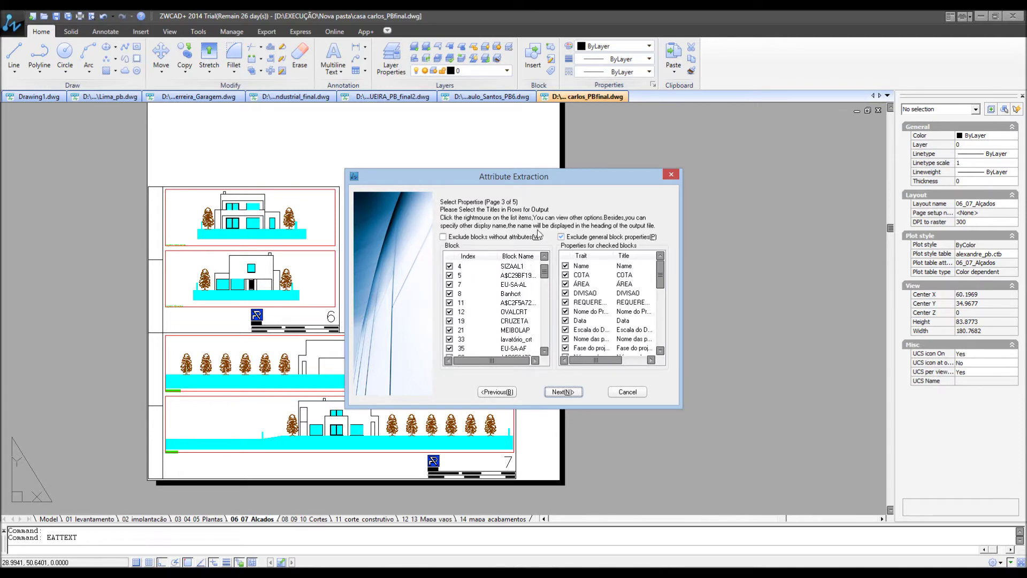
pyautogui.click(544, 256)
pyautogui.click(451, 239)
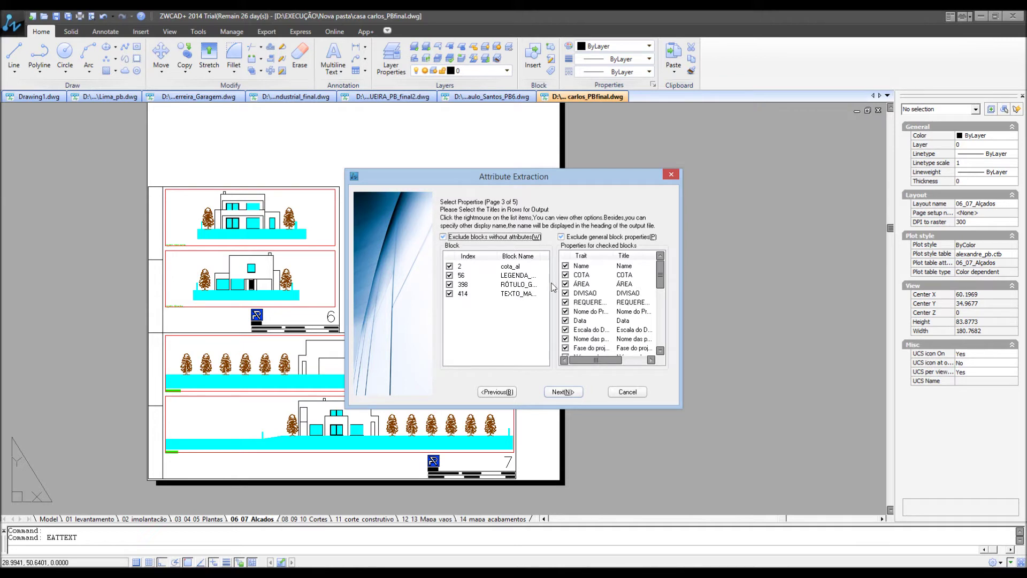
pyautogui.click(486, 275)
pyautogui.click(532, 284)
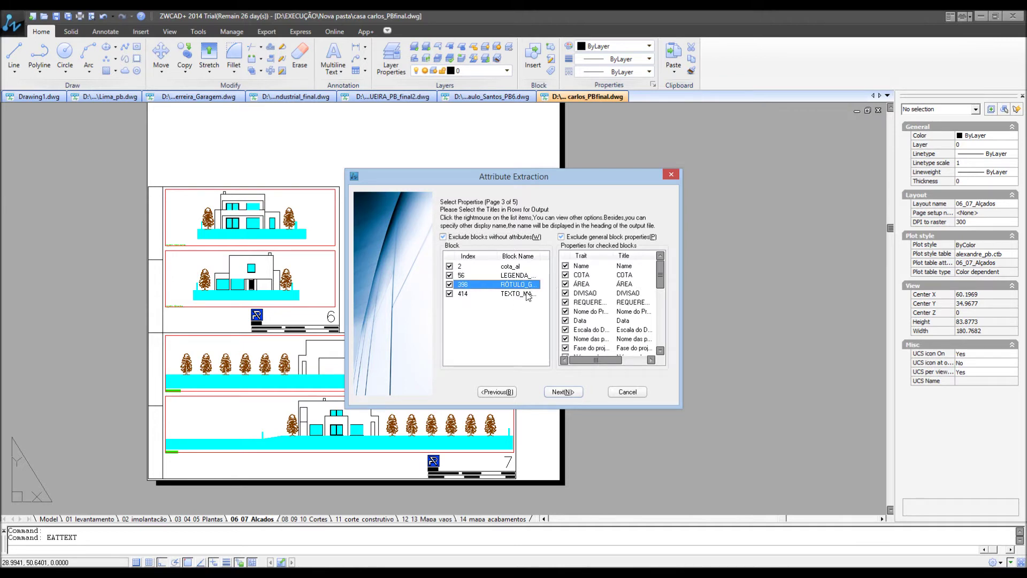
pyautogui.click(526, 285)
pyautogui.click(519, 275)
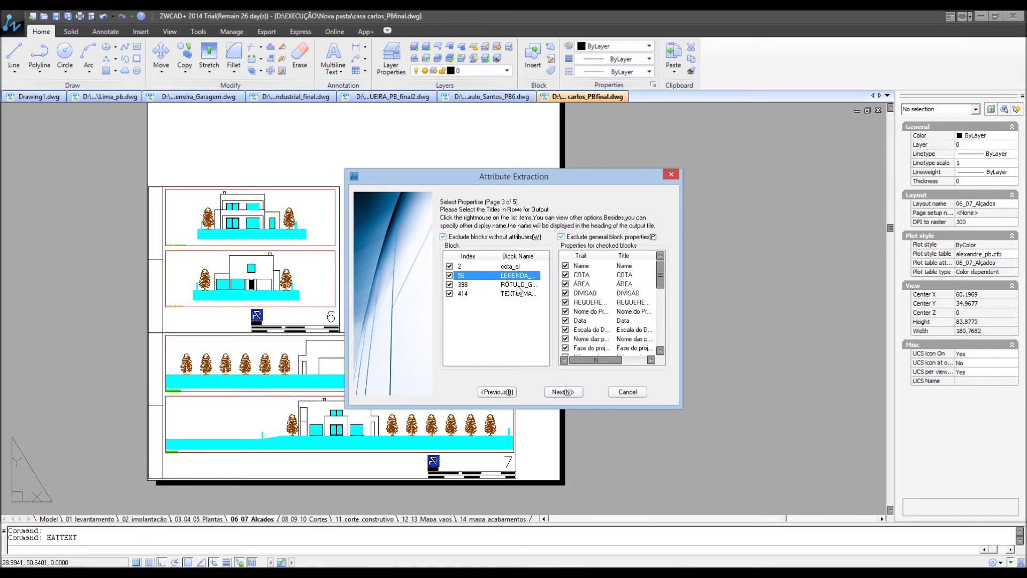
pyautogui.click(515, 269)
pyautogui.click(509, 294)
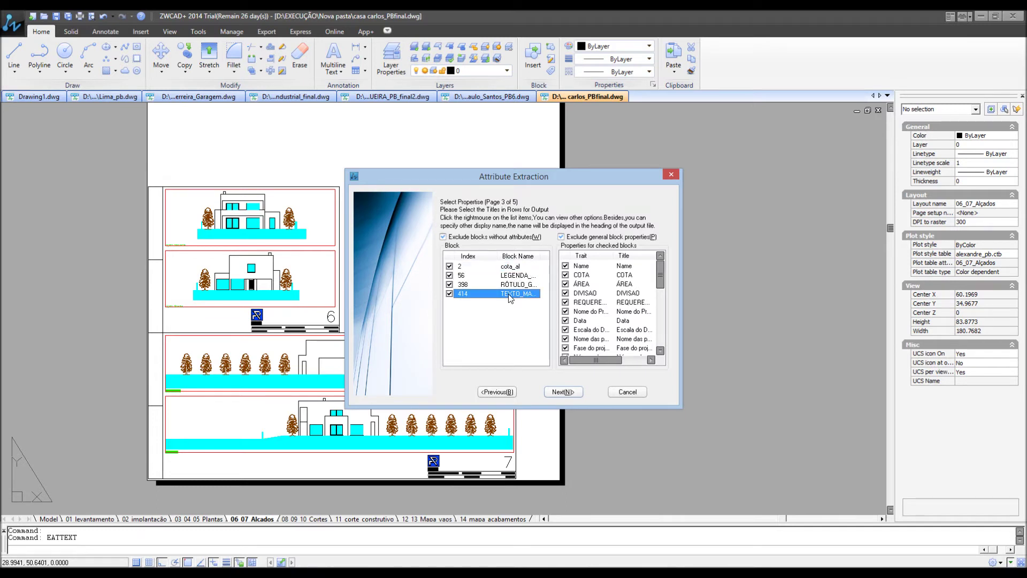
pyautogui.click(503, 267)
pyautogui.click(450, 266)
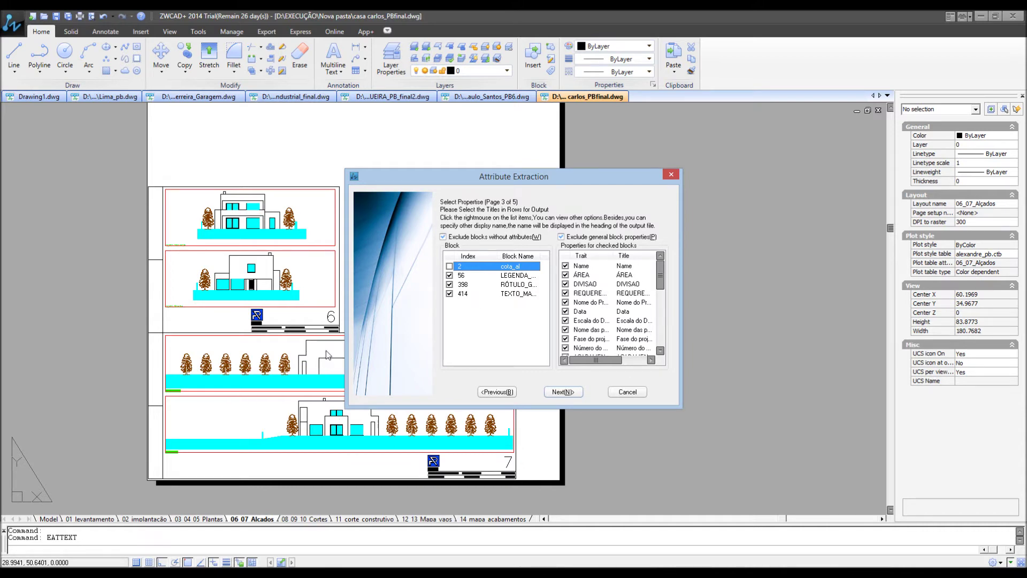
# Step: Also leave out blocks 56 and 414, keeping only title block 398
pyautogui.click(511, 276)
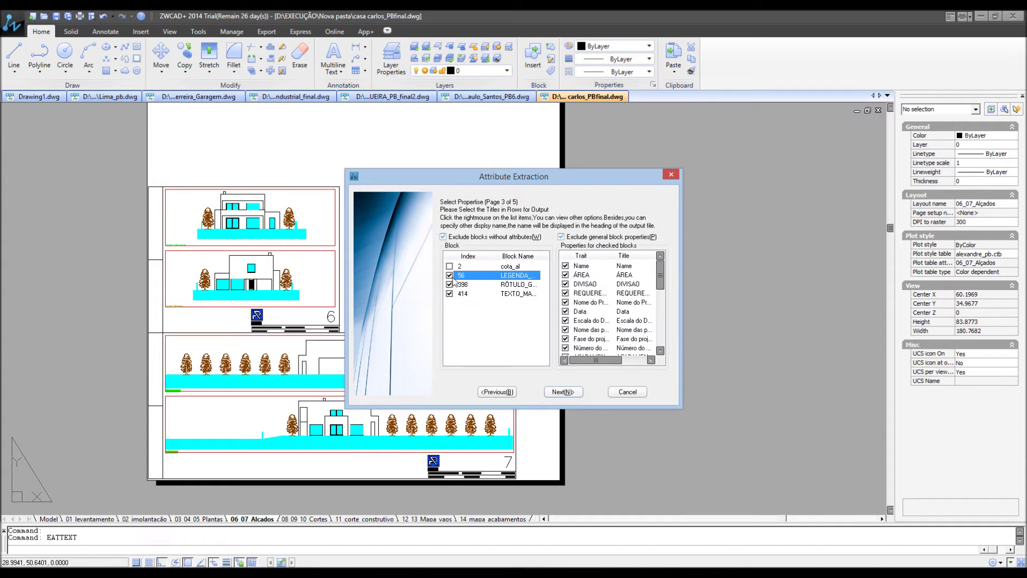
pyautogui.click(449, 277)
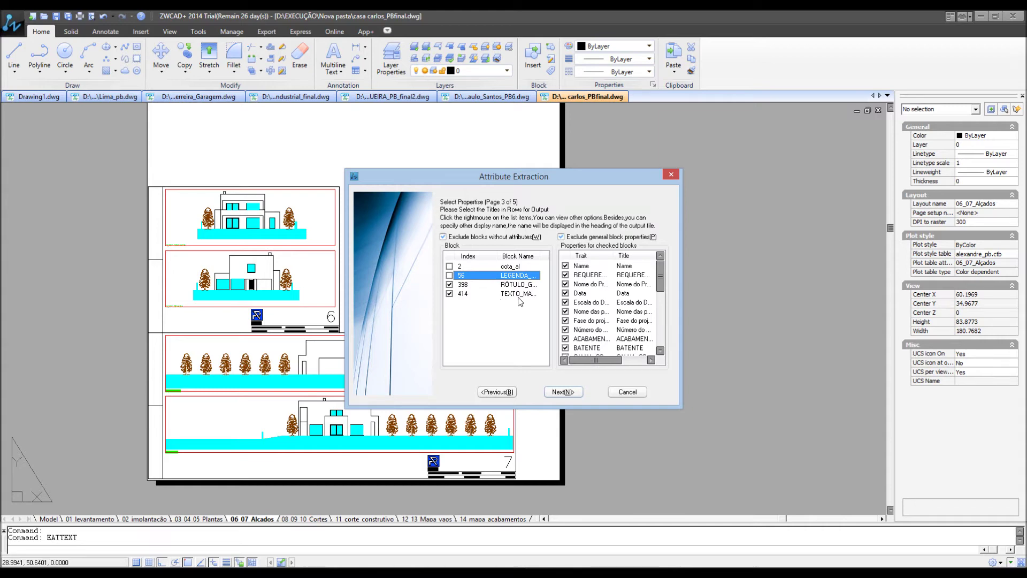
pyautogui.click(518, 294)
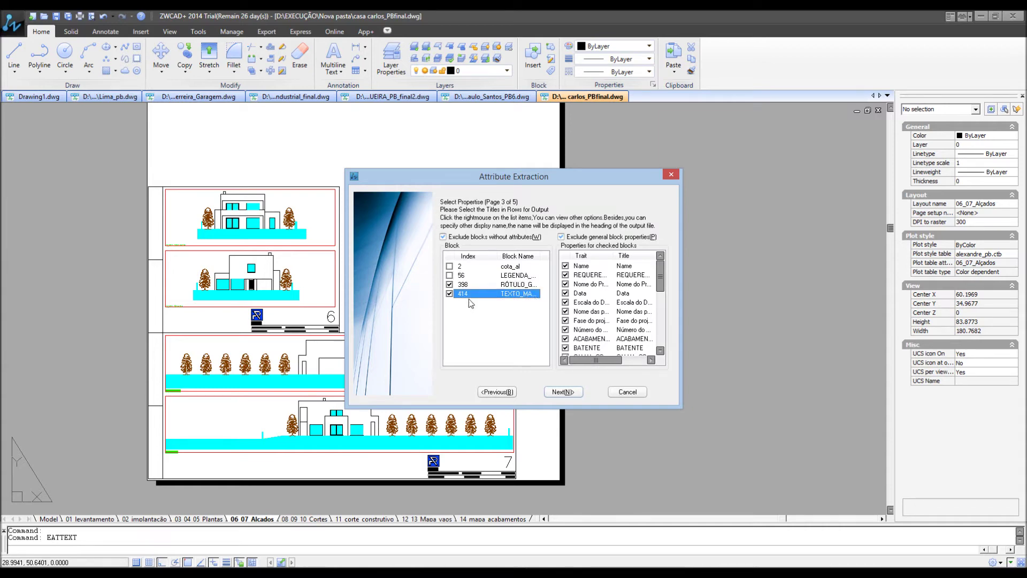
pyautogui.click(449, 294)
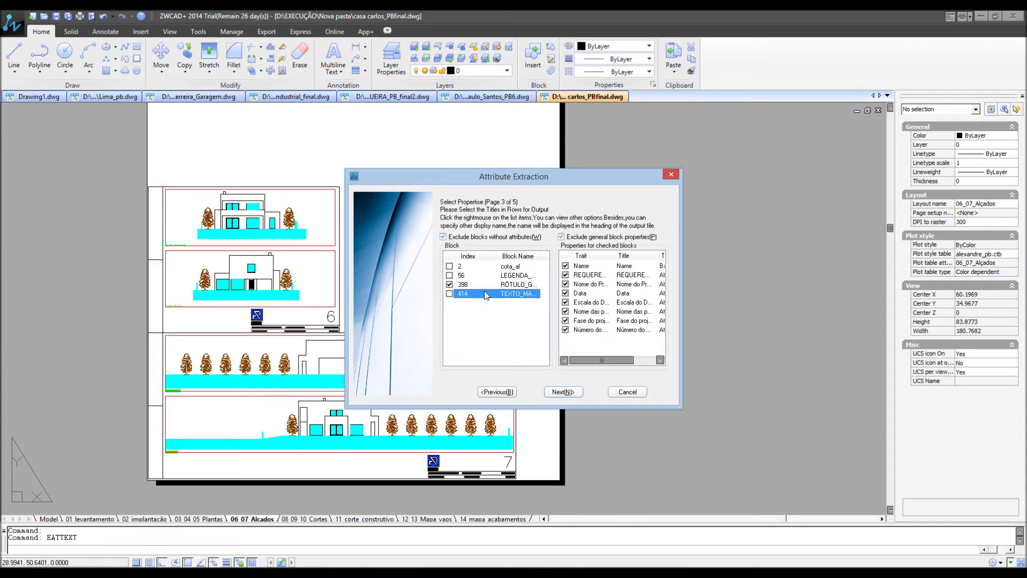
pyautogui.click(449, 294)
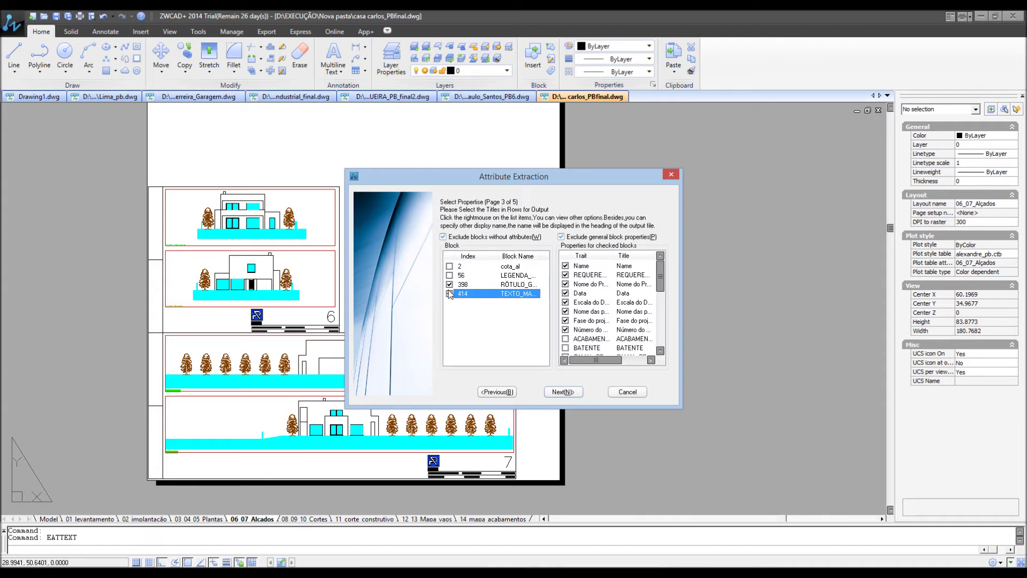
pyautogui.click(449, 294)
pyautogui.click(478, 285)
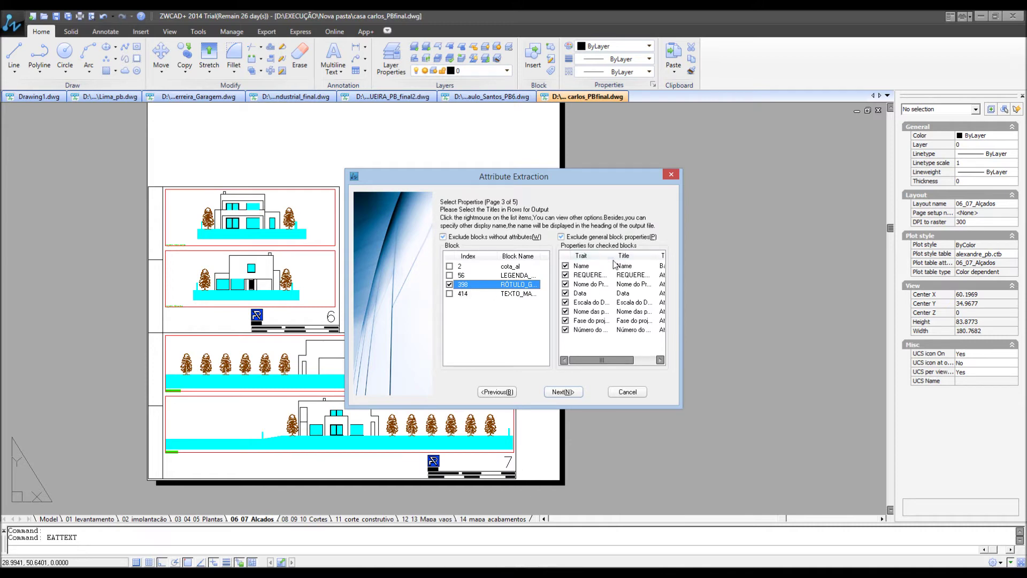
# Step: Uncheck the Name, Data, project phase and other unneeded title-block properties
pyautogui.moveTo(613, 260); pyautogui.dragTo(607, 306)
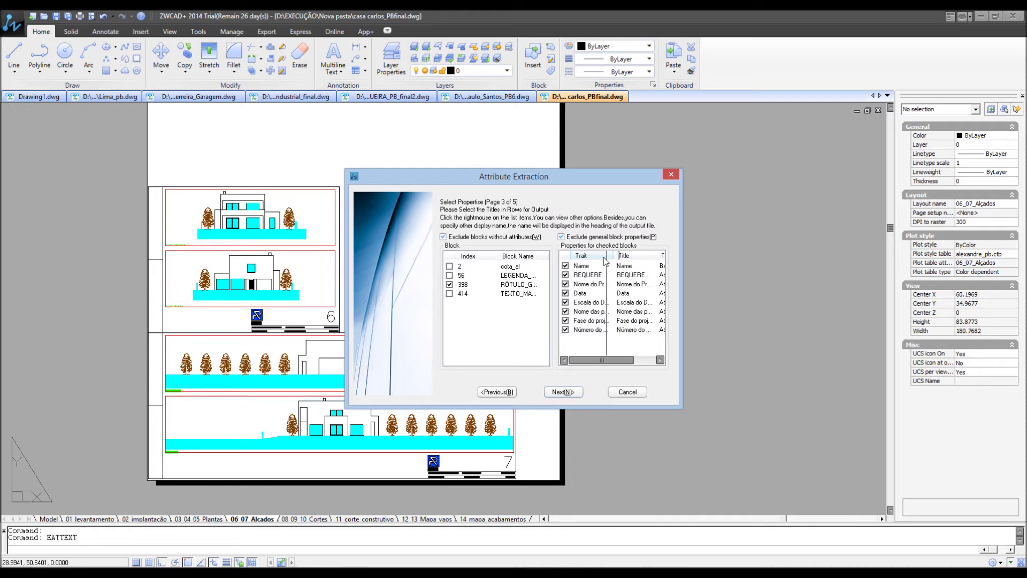
pyautogui.click(568, 276)
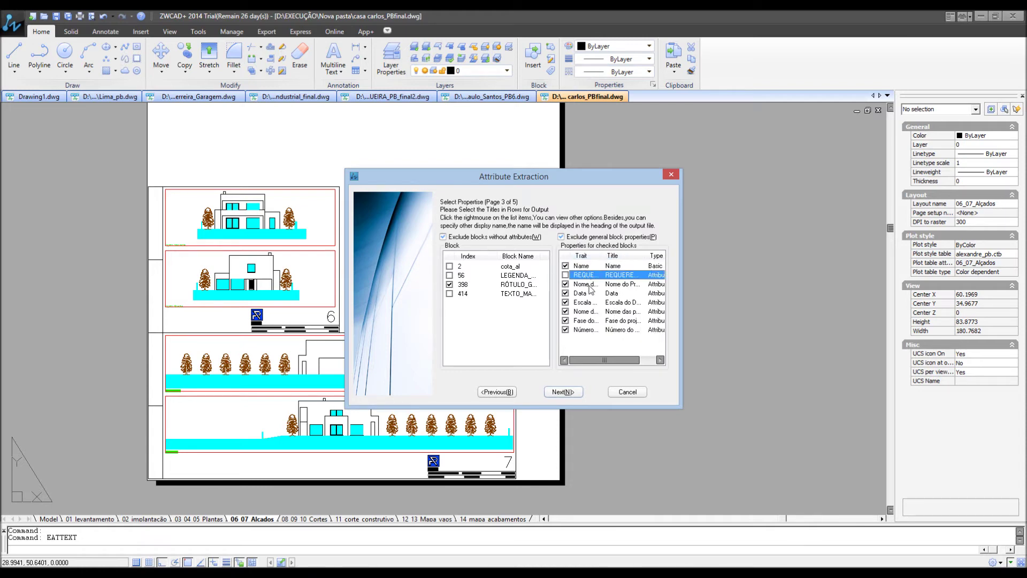
pyautogui.click(618, 289)
pyautogui.moveTo(603, 255); pyautogui.dragTo(613, 255)
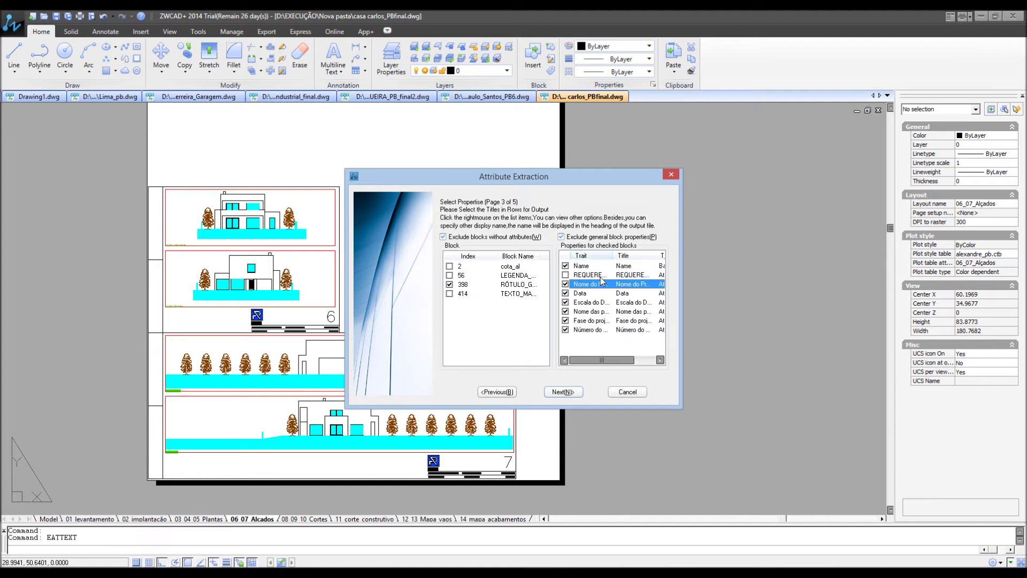
pyautogui.click(565, 266)
pyautogui.click(582, 294)
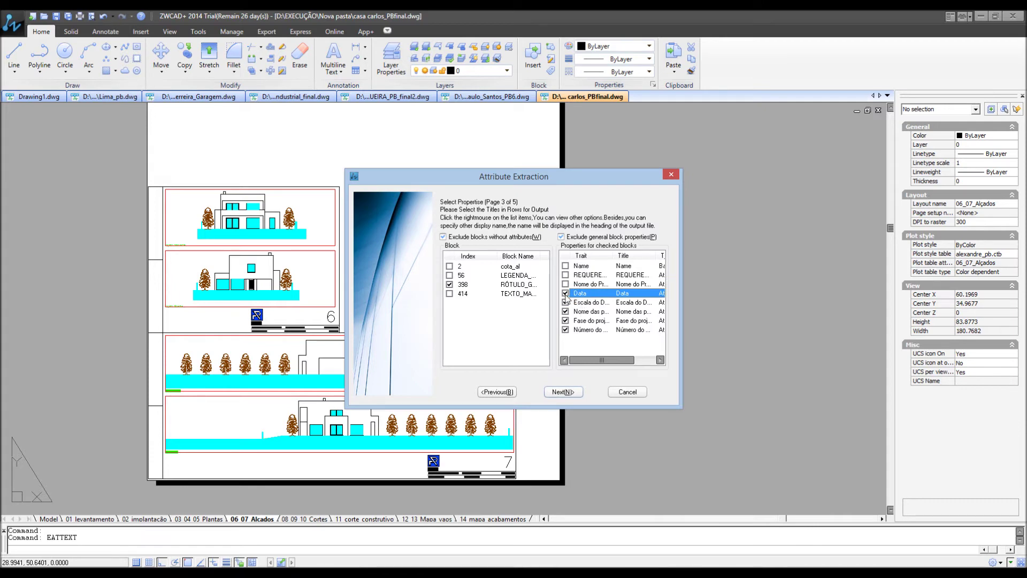
pyautogui.click(583, 303)
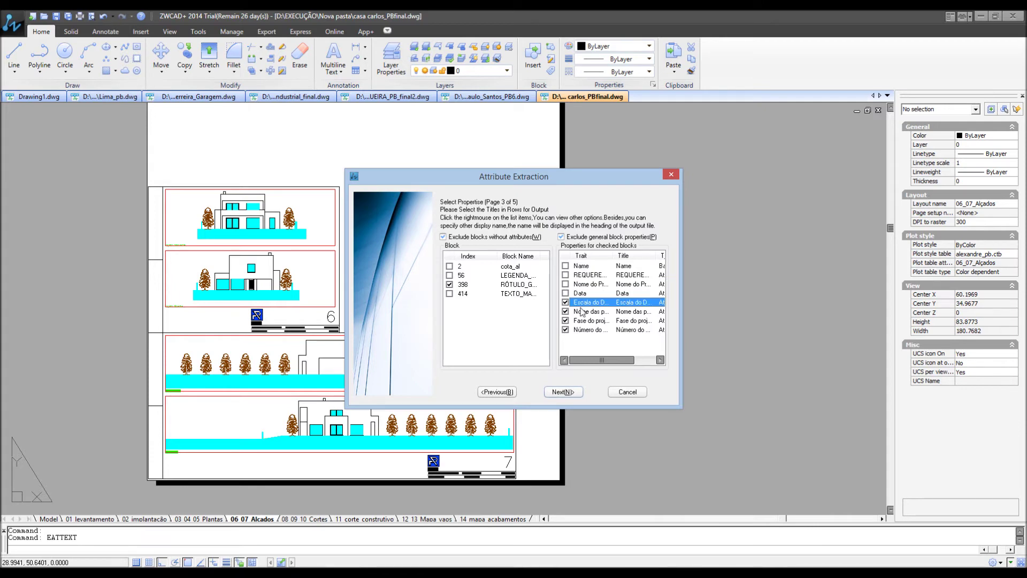
pyautogui.click(582, 312)
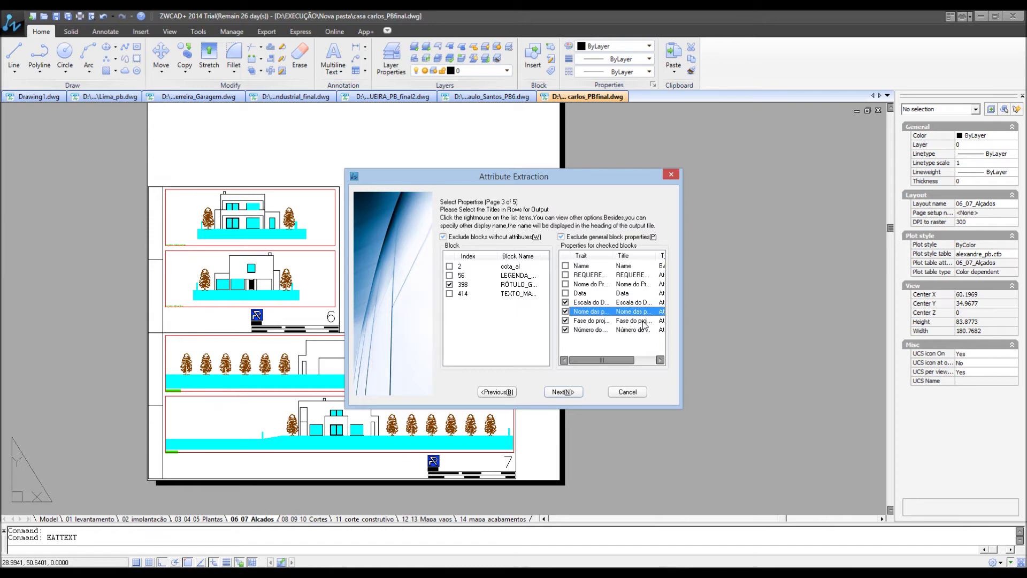
pyautogui.click(590, 321)
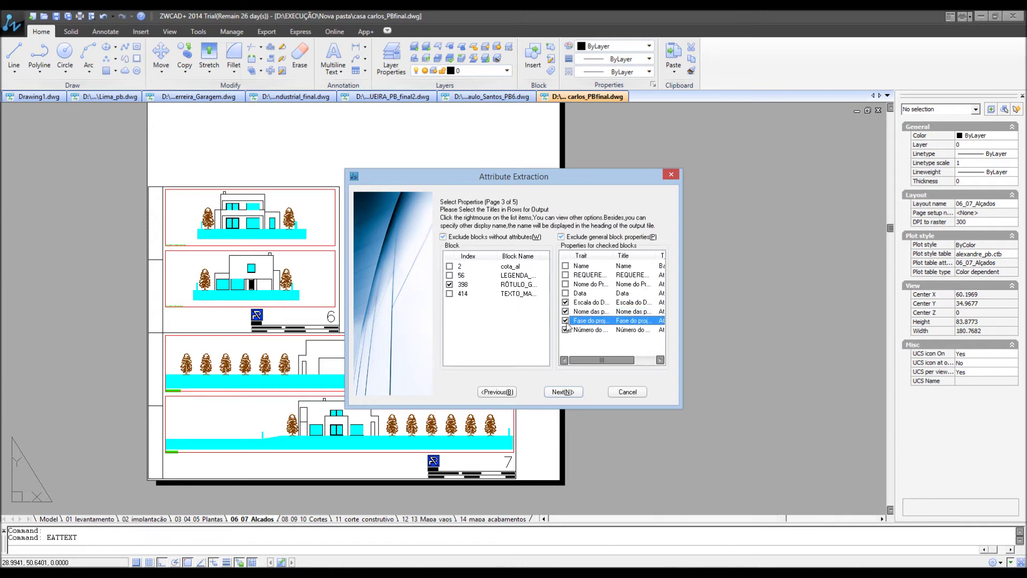
pyautogui.click(566, 321)
pyautogui.click(587, 330)
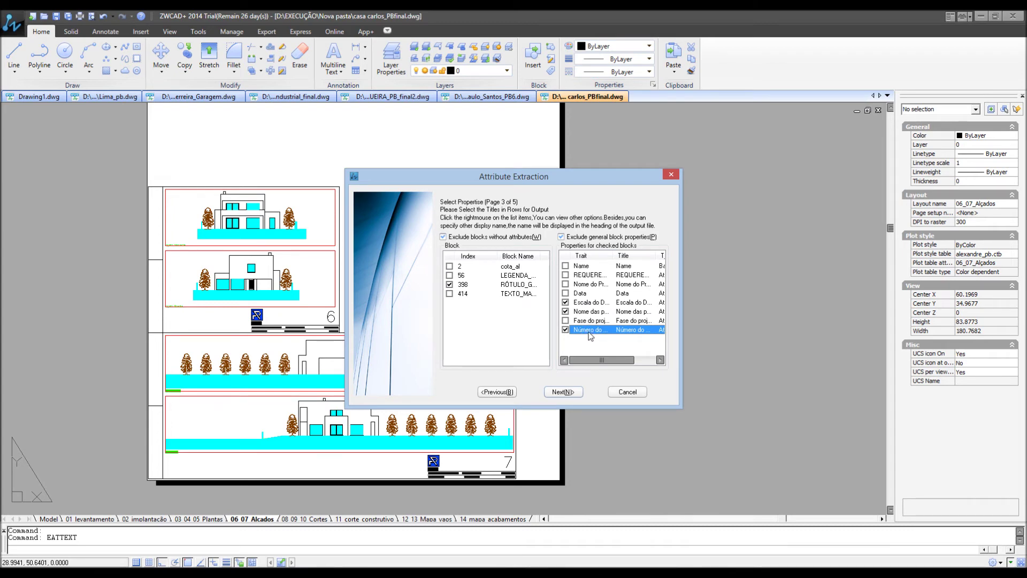
# Step: Keep the scale, drawing name and drawing number properties and reach the output preview
pyautogui.click(589, 314)
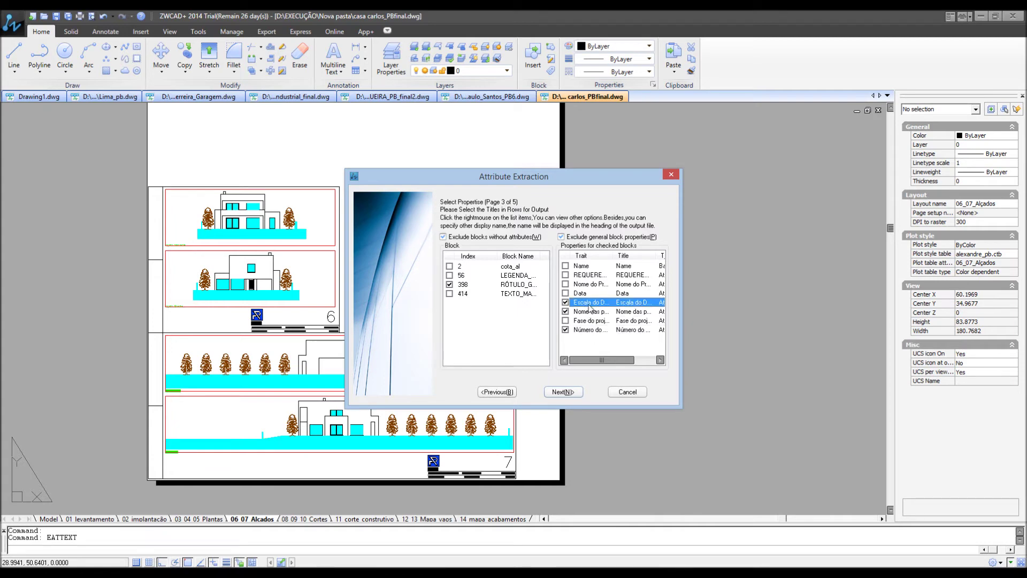
pyautogui.click(590, 315)
pyautogui.click(590, 304)
pyautogui.click(563, 391)
pyautogui.moveTo(635, 306)
pyautogui.mouseDown()
pyautogui.moveTo(658, 306)
pyautogui.moveTo(623, 304)
pyautogui.mouseUp()
pyautogui.scroll(-2, 658, 246)
# Step: Sort the preview rows by drawing number and check rows like 'Cortes: 5,6,7 e 8'
pyautogui.click(642, 222)
pyautogui.click(645, 221)
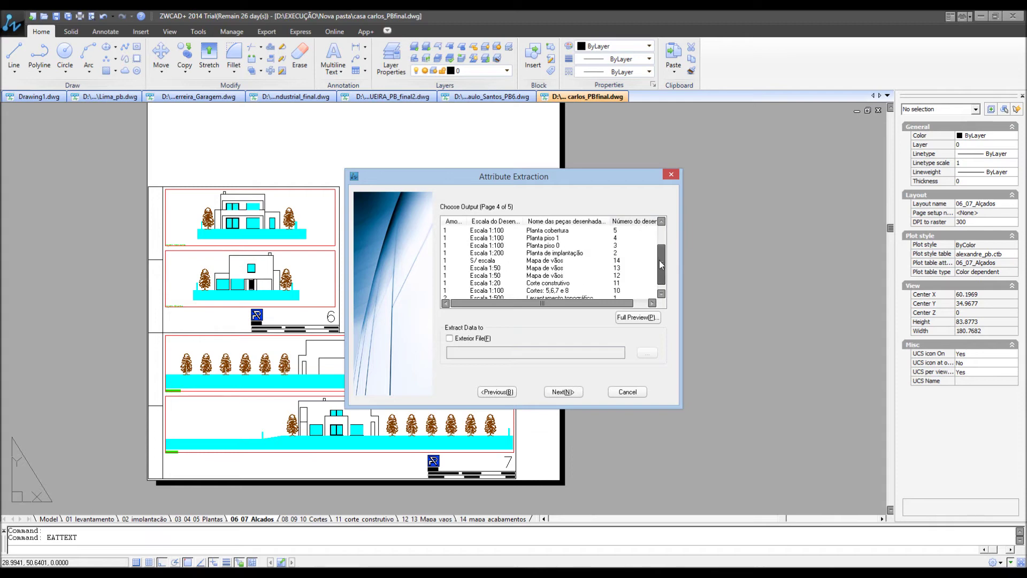
pyautogui.moveTo(665, 230); pyautogui.dragTo(666, 282)
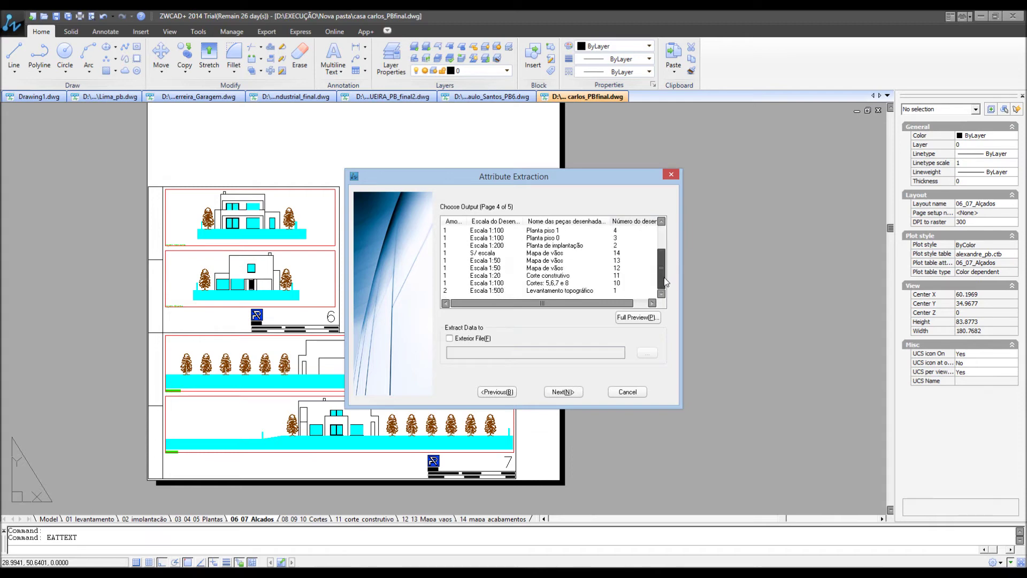
pyautogui.click(634, 222)
pyautogui.moveTo(663, 274); pyautogui.dragTo(660, 229)
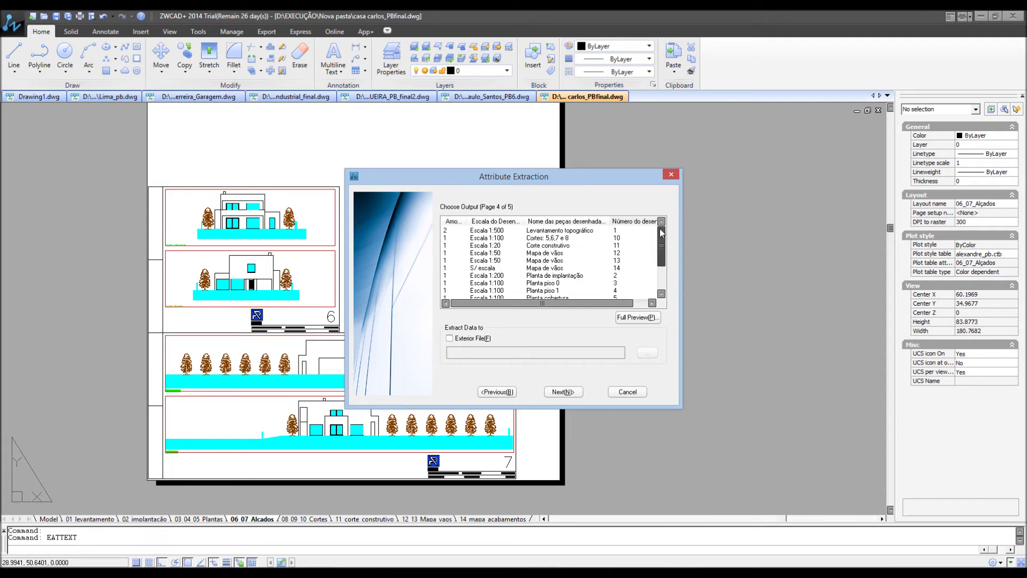
pyautogui.click(579, 240)
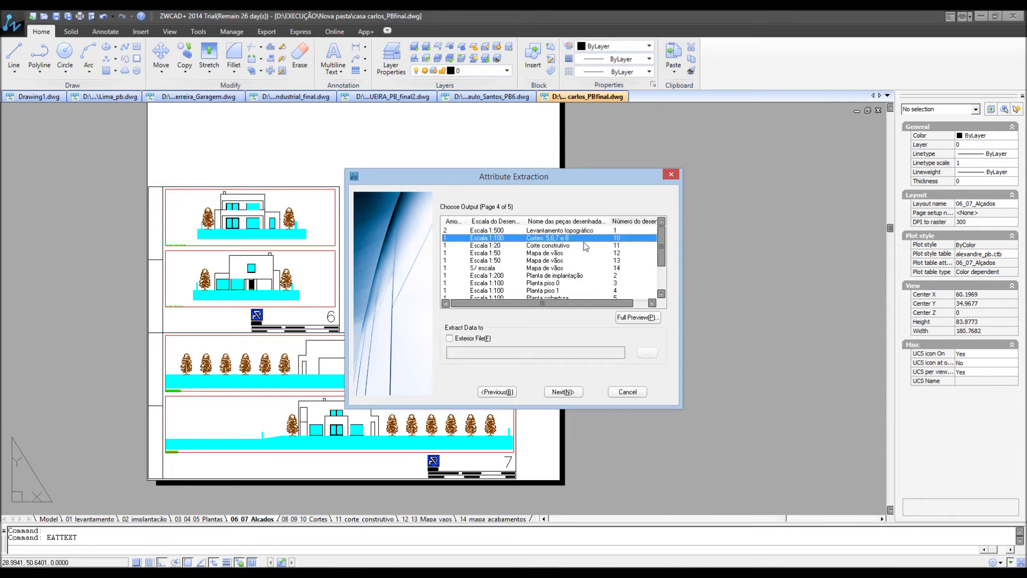
pyautogui.press('Down')
pyautogui.press('Down')
pyautogui.press('Down')
pyautogui.press('Down')
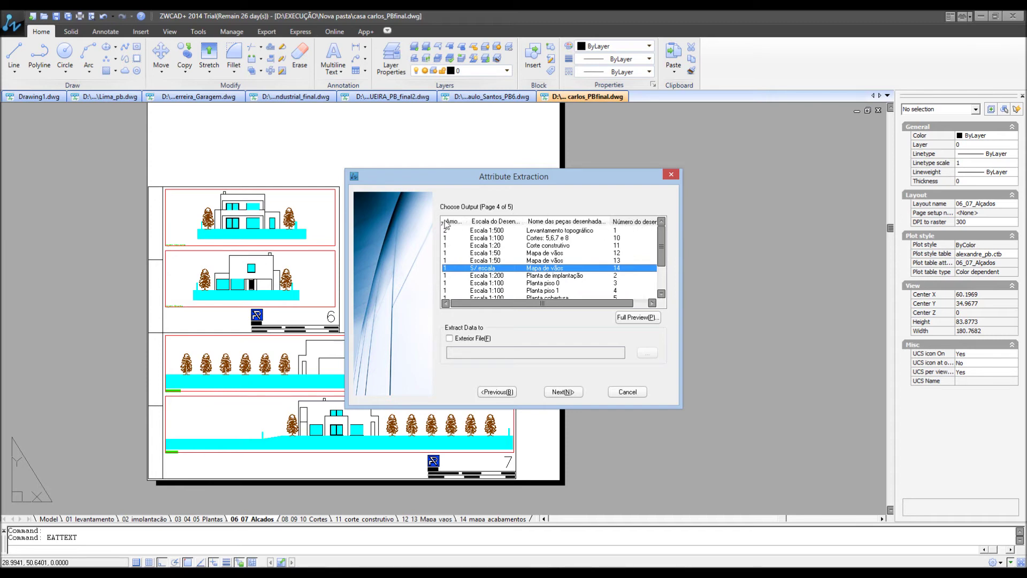
# Step: Order columns as drawing number, drawing name, scale, amount, and review the full table preview
pyautogui.moveTo(634, 221); pyautogui.dragTo(448, 223)
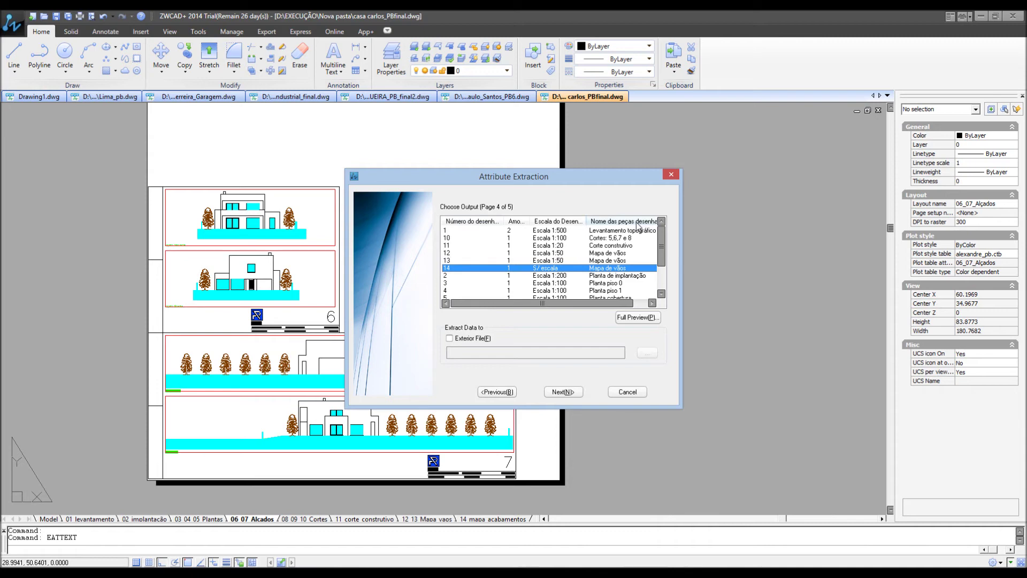
pyautogui.moveTo(635, 224); pyautogui.dragTo(506, 223)
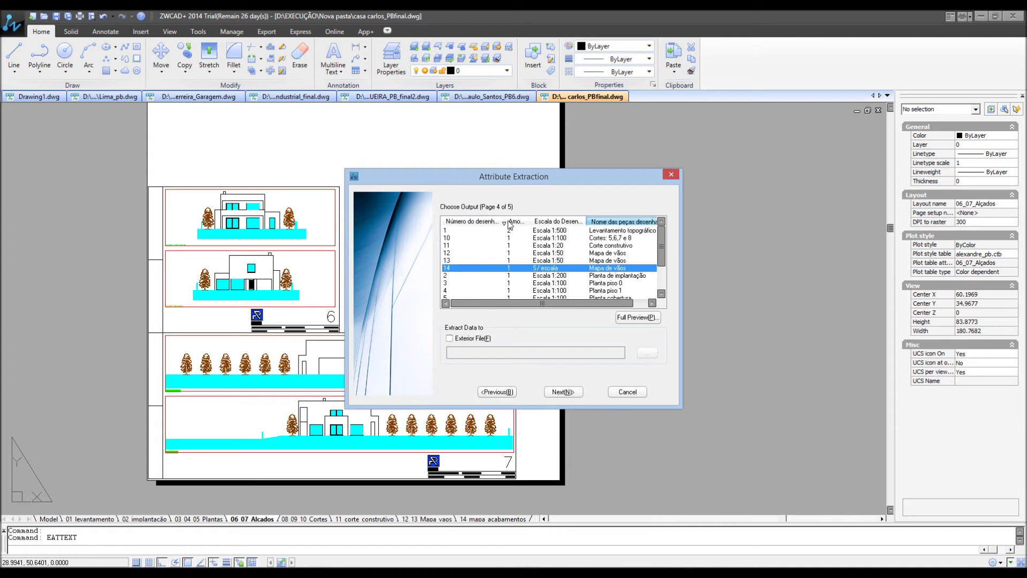
pyautogui.moveTo(637, 222); pyautogui.dragTo(596, 221)
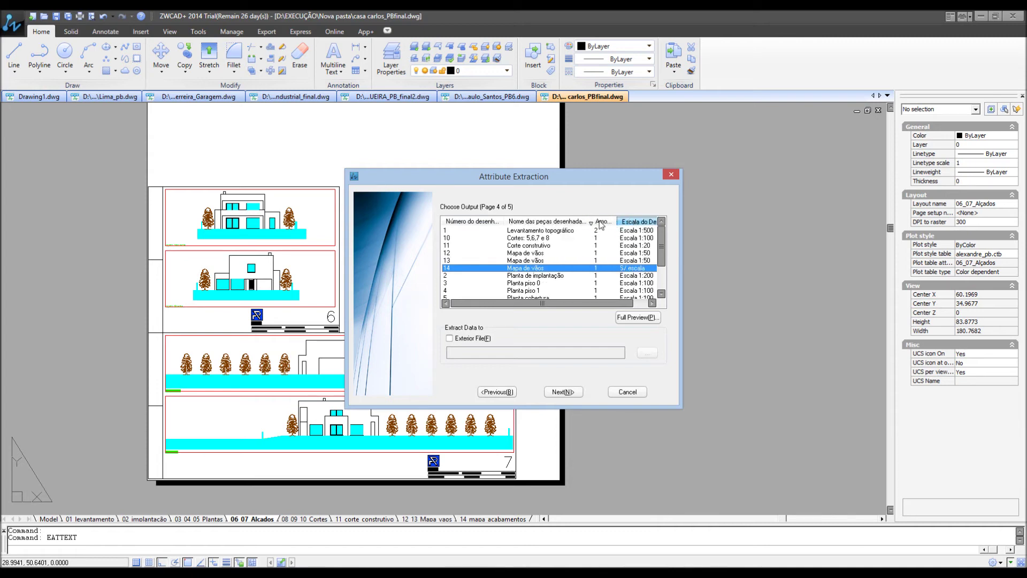
pyautogui.click(639, 303)
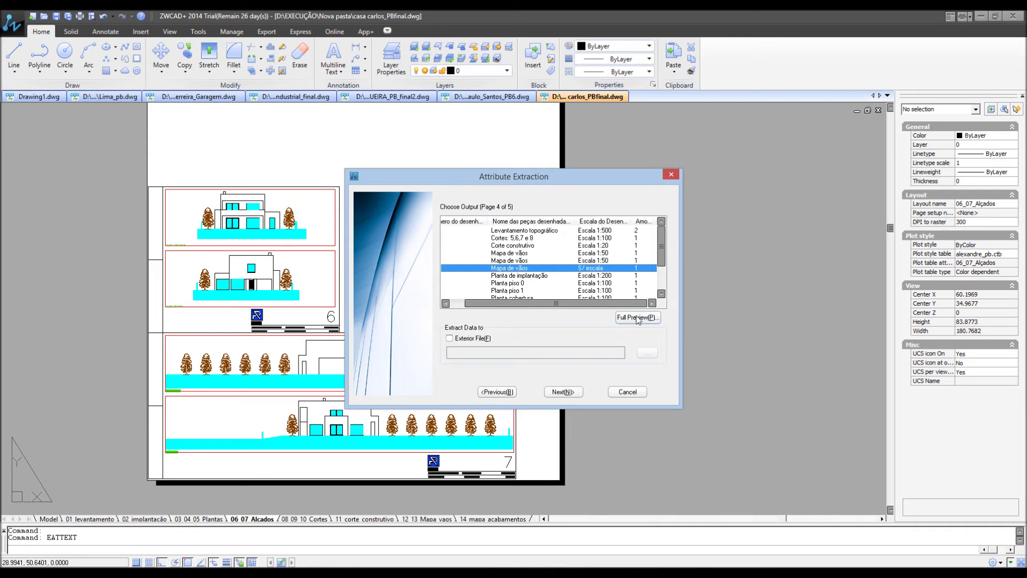
pyautogui.click(637, 317)
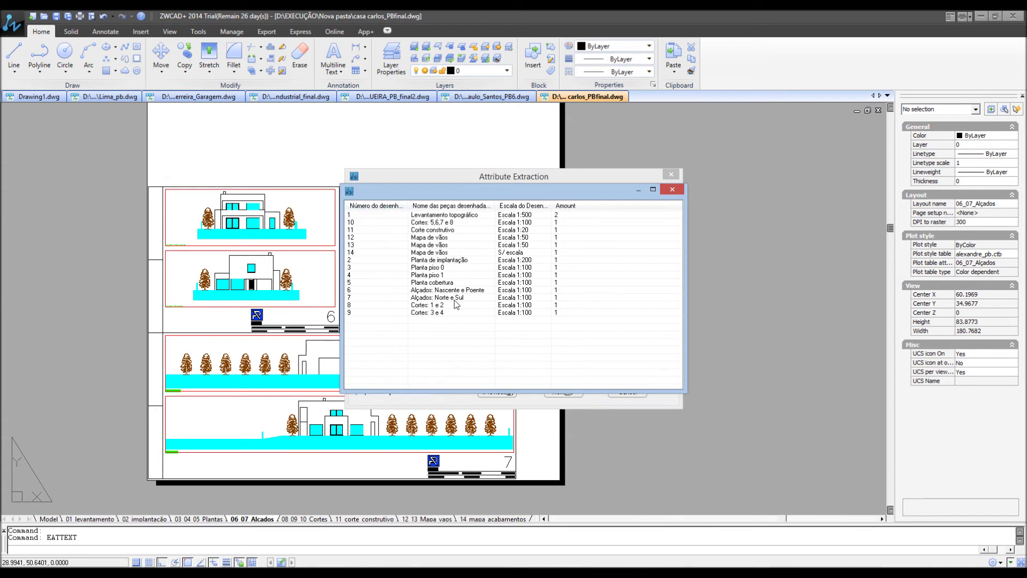
pyautogui.click(673, 190)
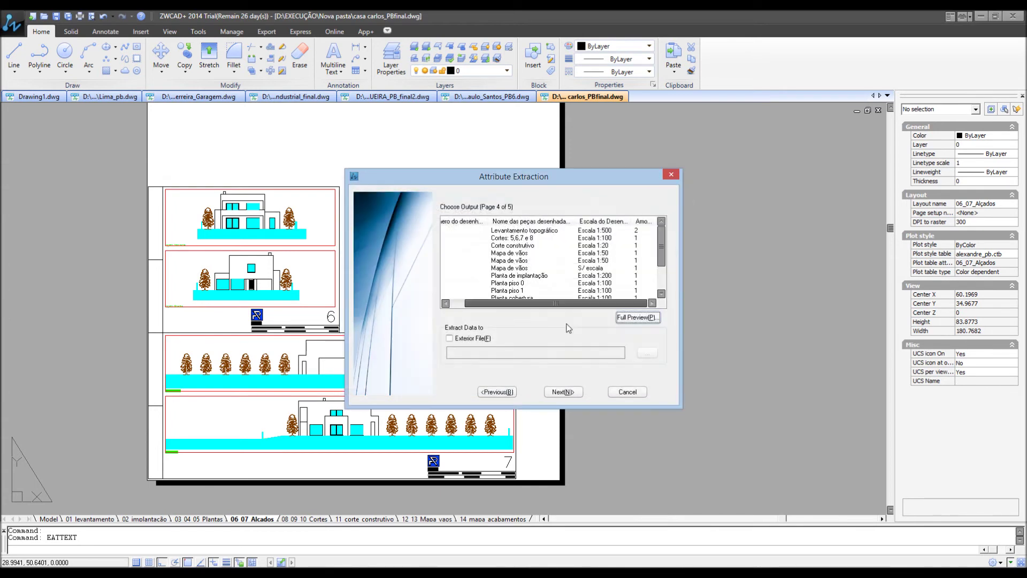
# Step: Send the extraction to an external file, INDICE_PEÇAS_DESENHADAS.xls, on the Desktop
pyautogui.click(463, 341)
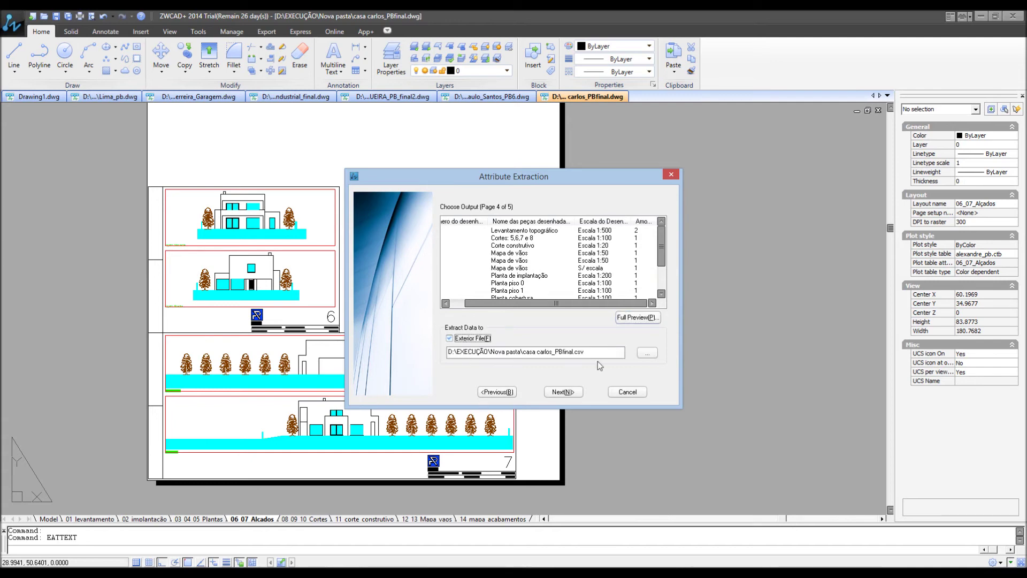
pyautogui.click(638, 352)
pyautogui.click(408, 294)
pyautogui.click(556, 438)
pyautogui.click(544, 461)
pyautogui.click(509, 426)
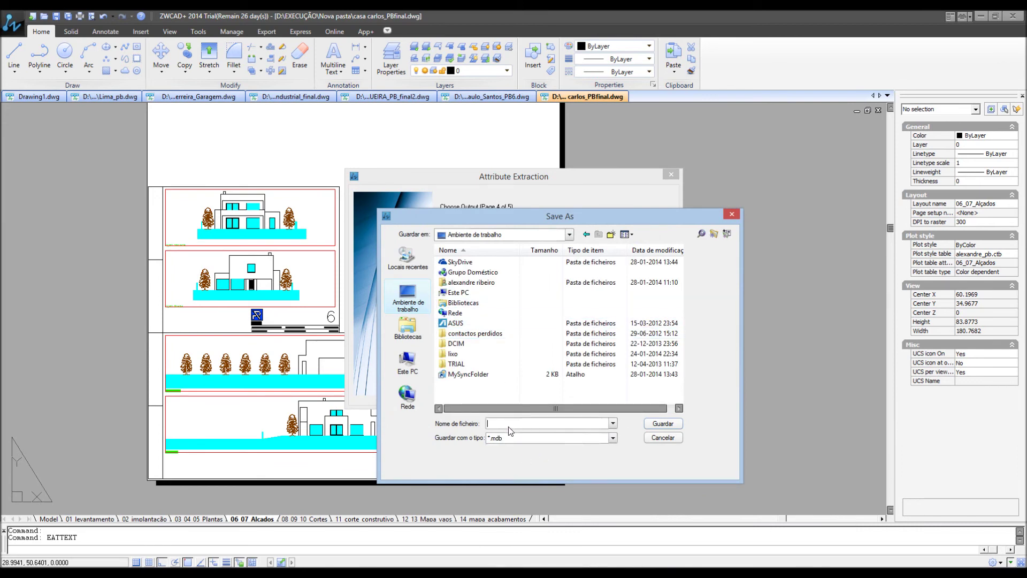
pyautogui.click(503, 454)
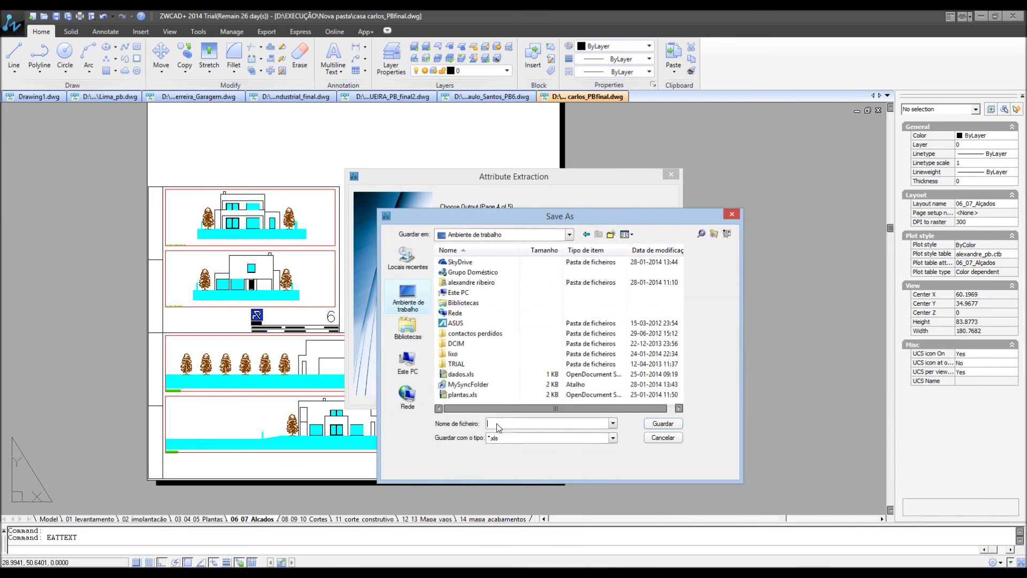
pyautogui.write('INDICE_PE')
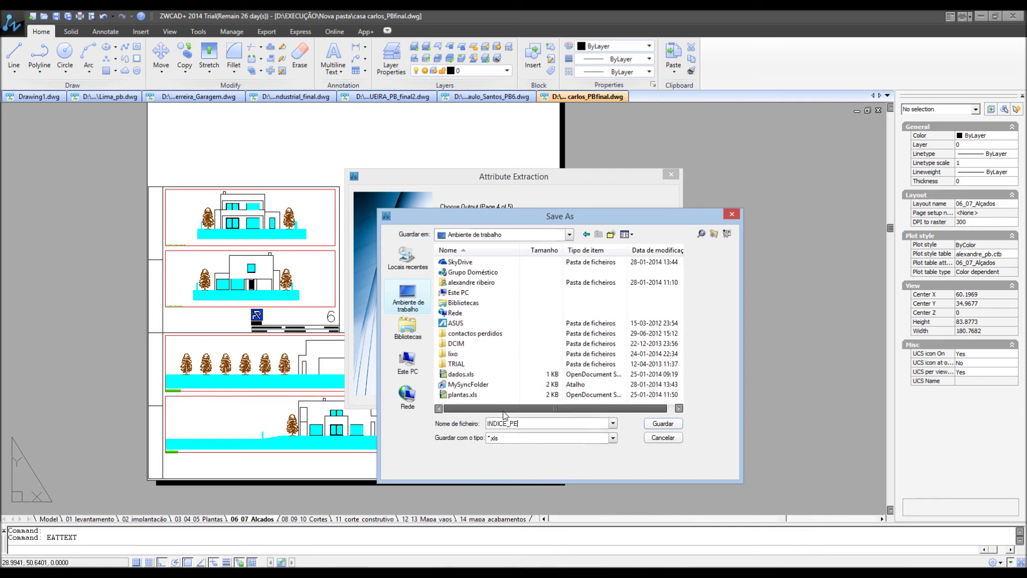
pyautogui.write('ÇASdESENHADAS')
pyautogui.press('BackSpace')
pyautogui.write('_')
pyautogui.write('D')
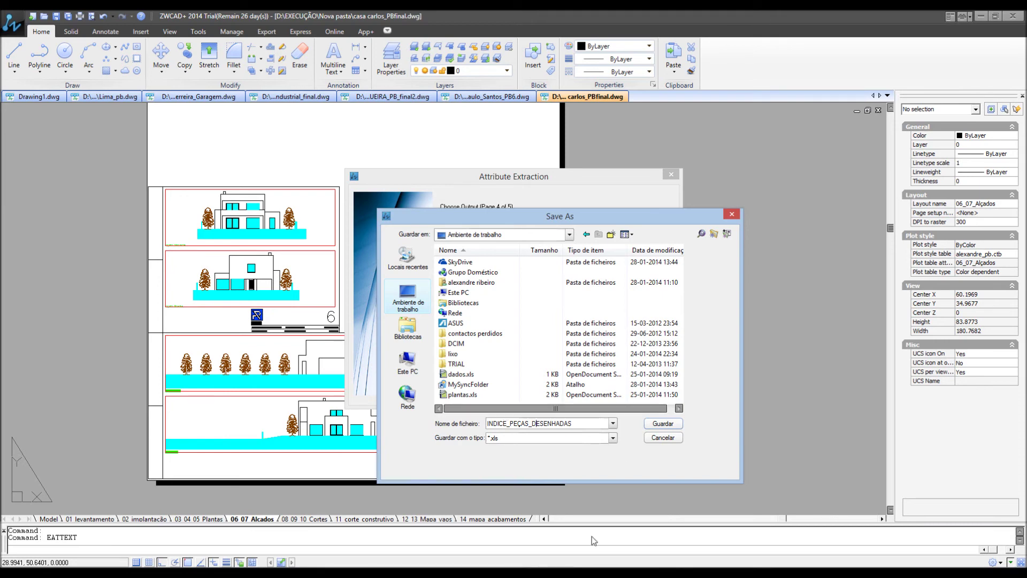
pyautogui.click(663, 426)
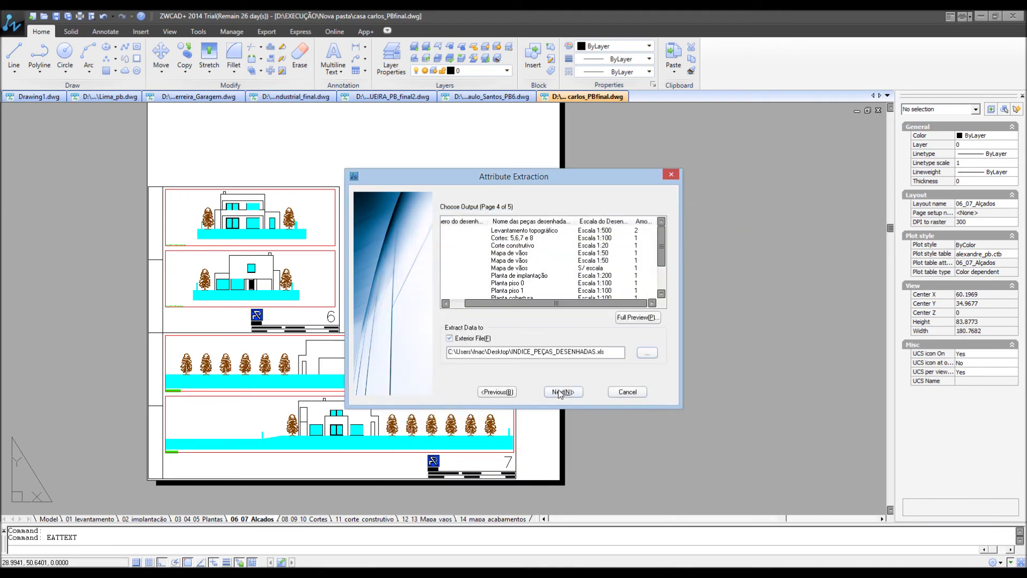
# Step: Finish the extraction and open INDICE_PEÇAS_DESENHADAS.xls from the desktop
pyautogui.click(560, 393)
pyautogui.click(560, 392)
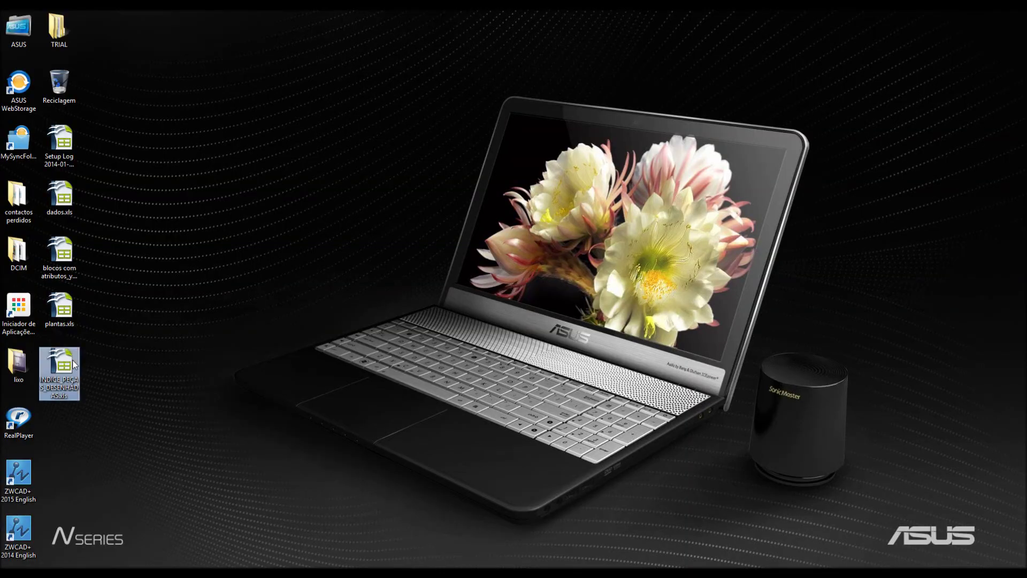
pyautogui.rightClick(70, 361)
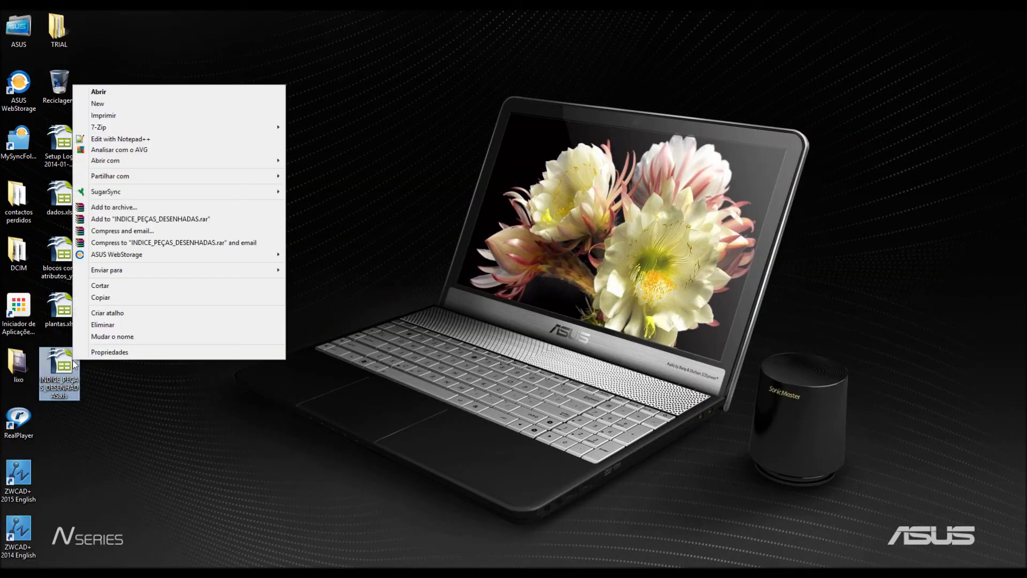
pyautogui.click(158, 95)
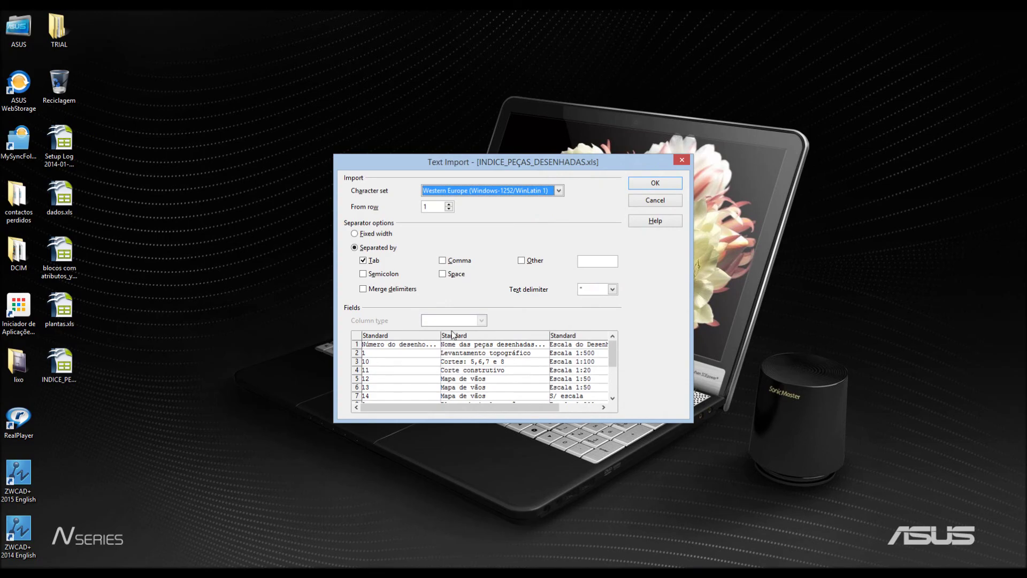
# Step: Import the file and sort data rows A2:D16 ascending by drawing number
pyautogui.click(662, 186)
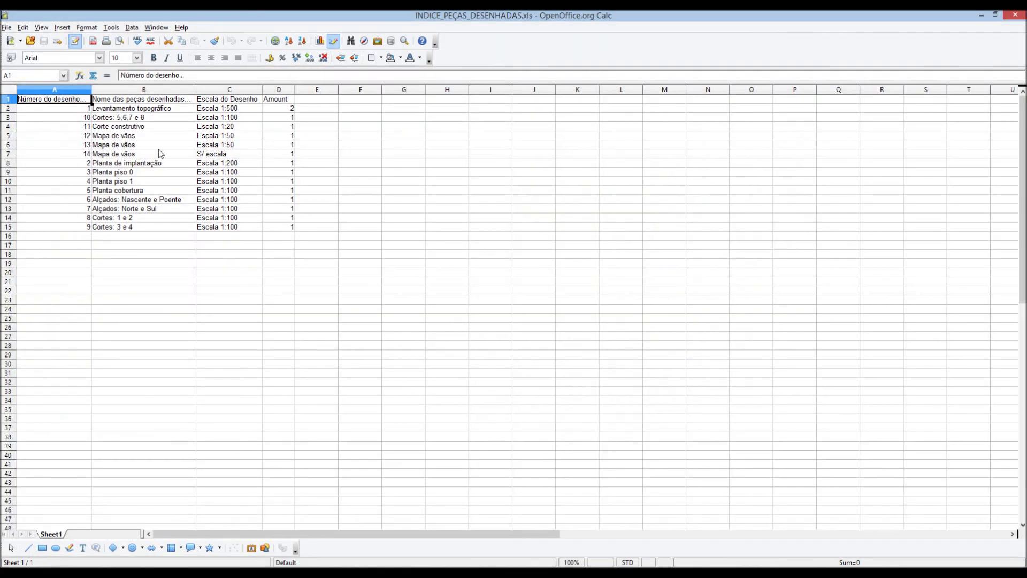
pyautogui.moveTo(279, 236); pyautogui.dragTo(80, 109)
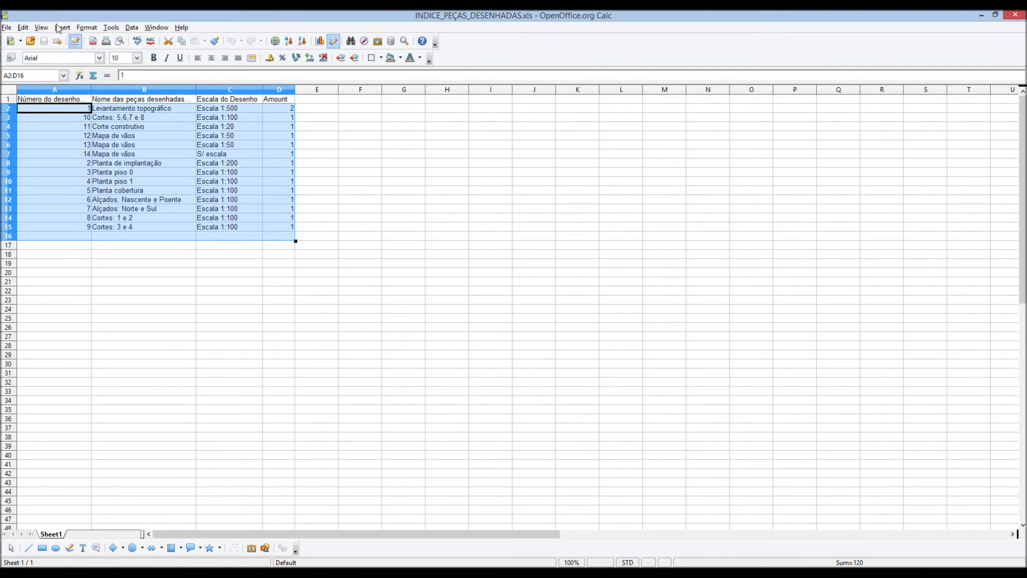
pyautogui.click(134, 28)
pyautogui.click(157, 27)
pyautogui.click(289, 43)
# Step: Delete the Amount column (column D) from the sheet
pyautogui.click(142, 118)
pyautogui.click(144, 154)
pyautogui.click(145, 226)
pyautogui.click(280, 227)
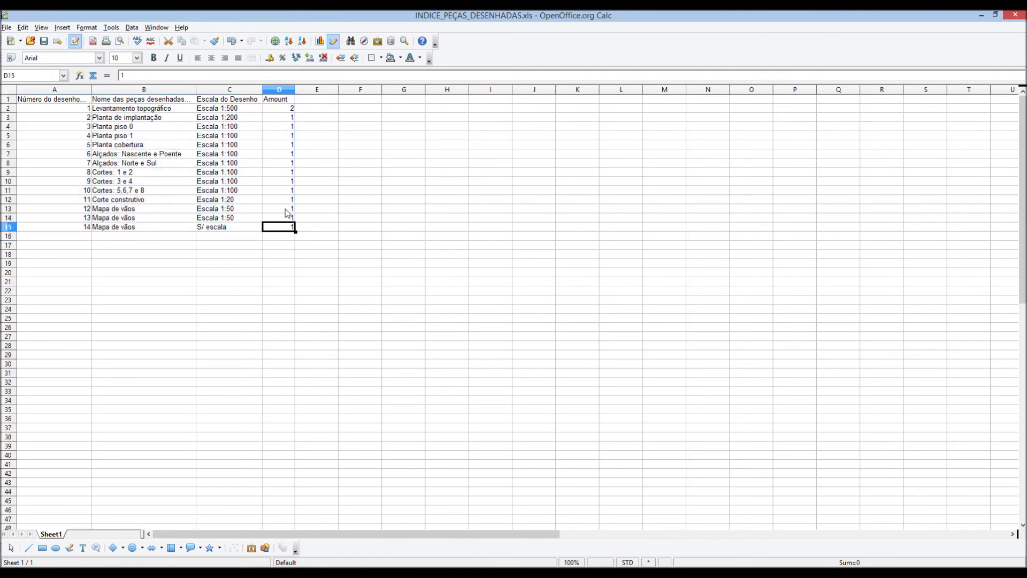
pyautogui.rightClick(280, 89)
pyautogui.click(377, 203)
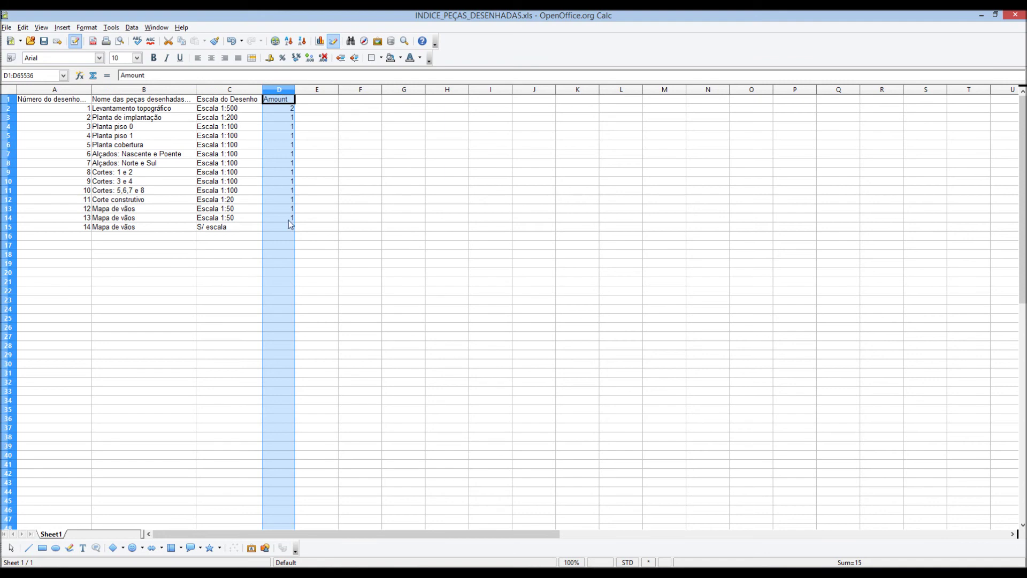
pyautogui.rightClick(280, 89)
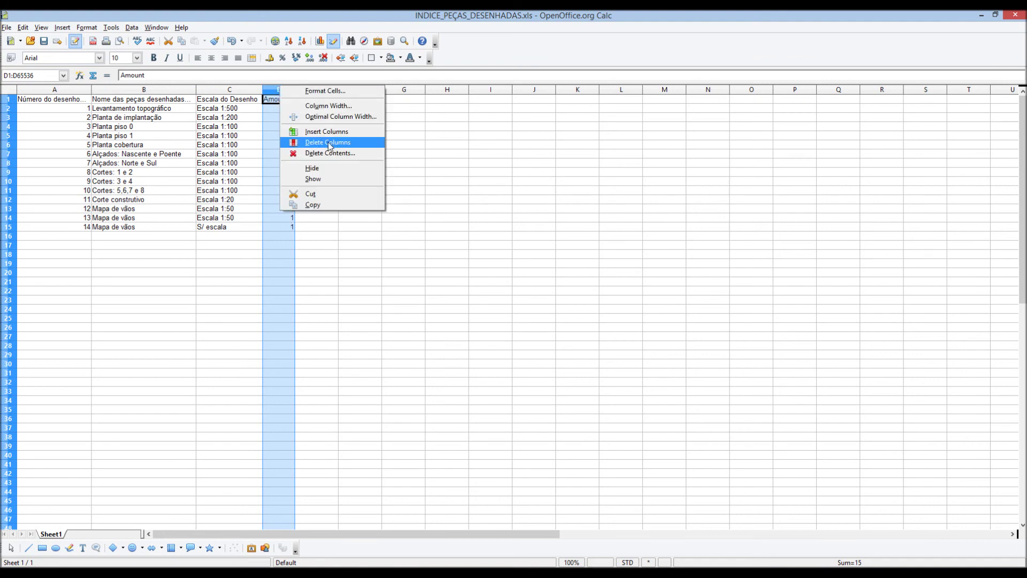
pyautogui.click(328, 143)
# Step: Centre the table A1:C15 and copy it
pyautogui.click(273, 227)
pyautogui.click(227, 227)
pyautogui.hotkey('ctrl', 'shift', 'Home')
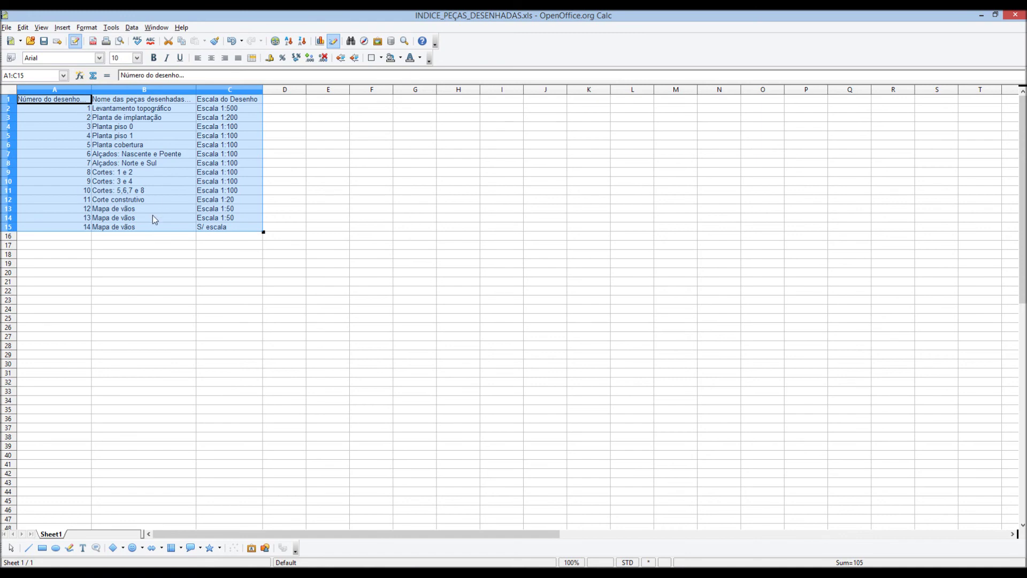
pyautogui.click(211, 58)
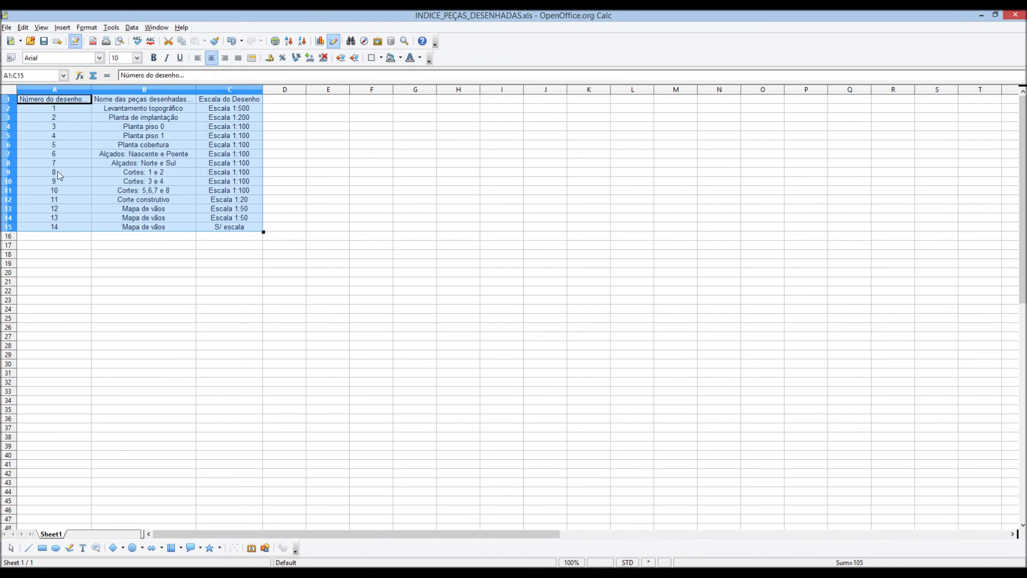
pyautogui.rightClick(135, 128)
pyautogui.click(174, 223)
pyautogui.click(7, 27)
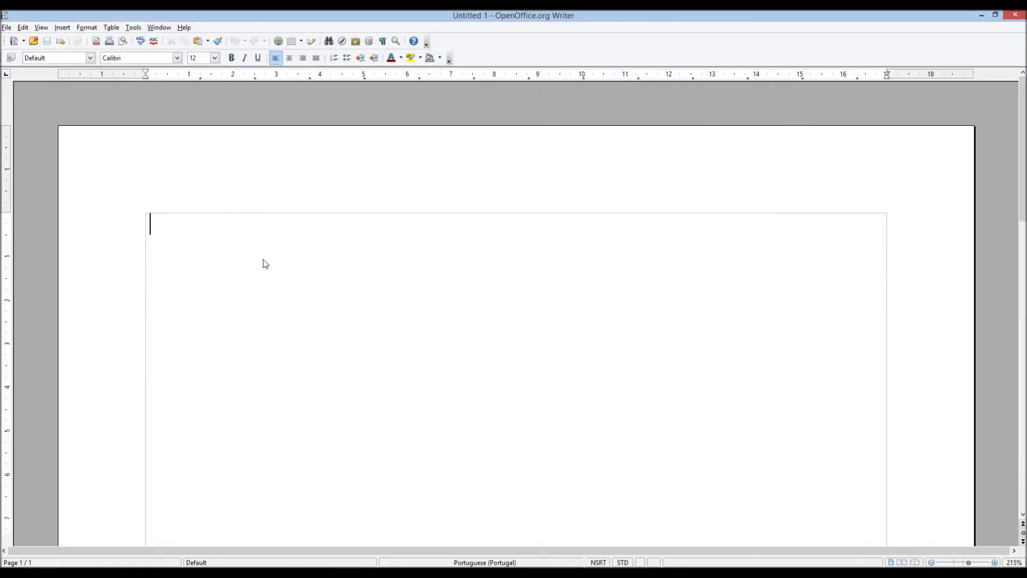
# Step: Paste the drawing index into Untitled 1 as an embedded table, shifted right with adjusted columns
pyautogui.hotkey('ctrl', 'v')
pyautogui.scroll(-3, 273, 257)
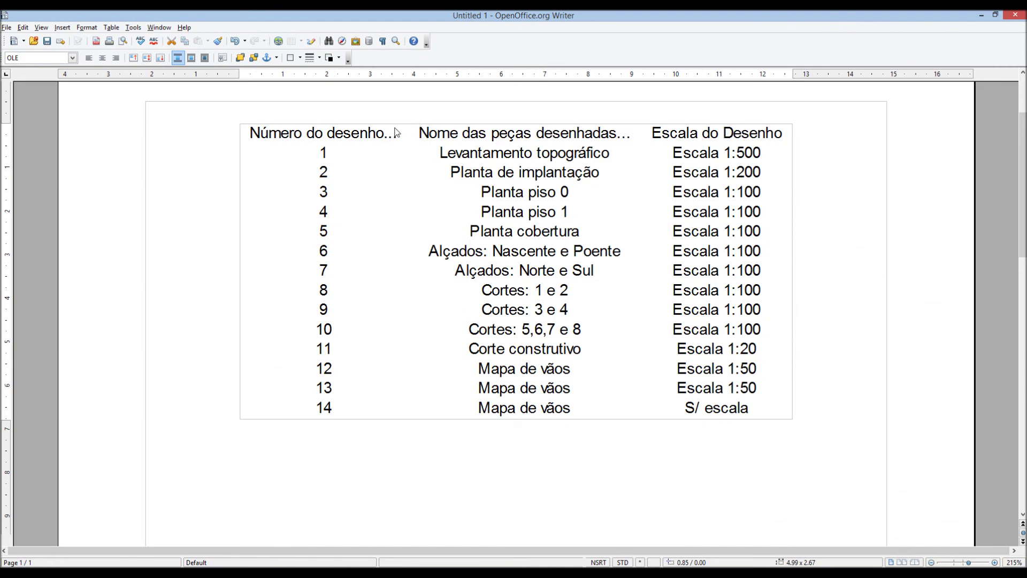
pyautogui.moveTo(403, 160); pyautogui.dragTo(428, 195)
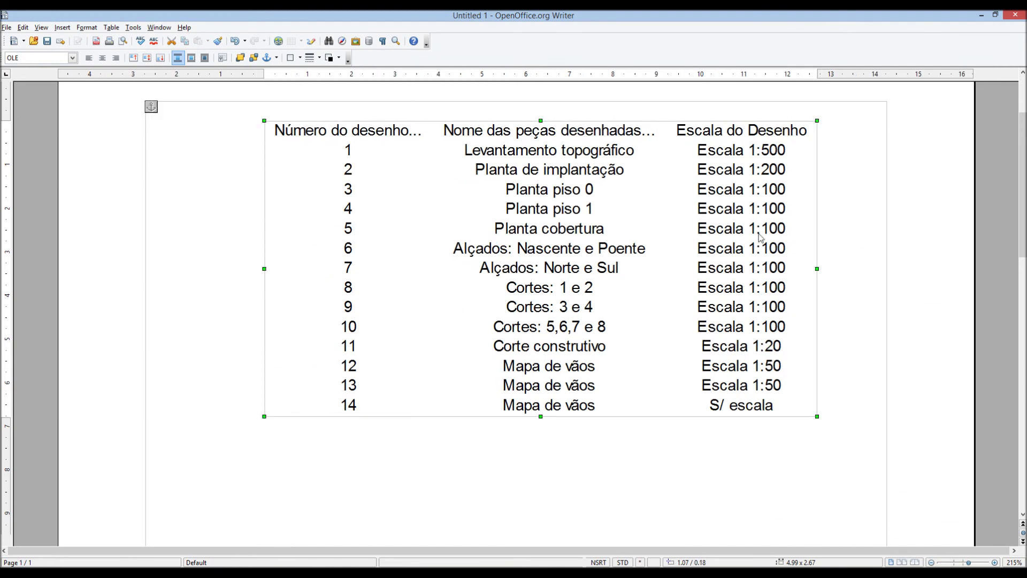
pyautogui.doubleClick(368, 216)
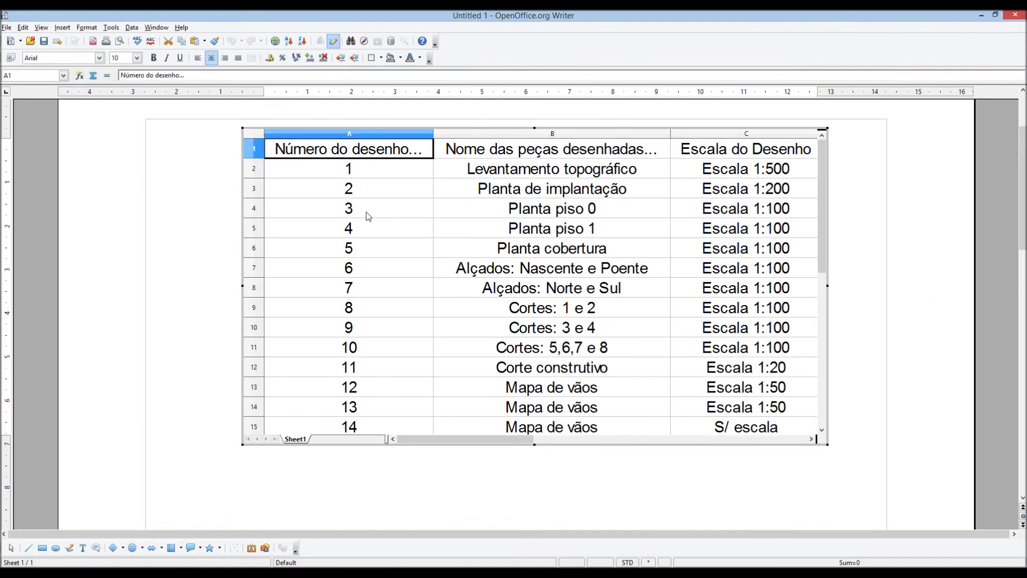
pyautogui.click(435, 135)
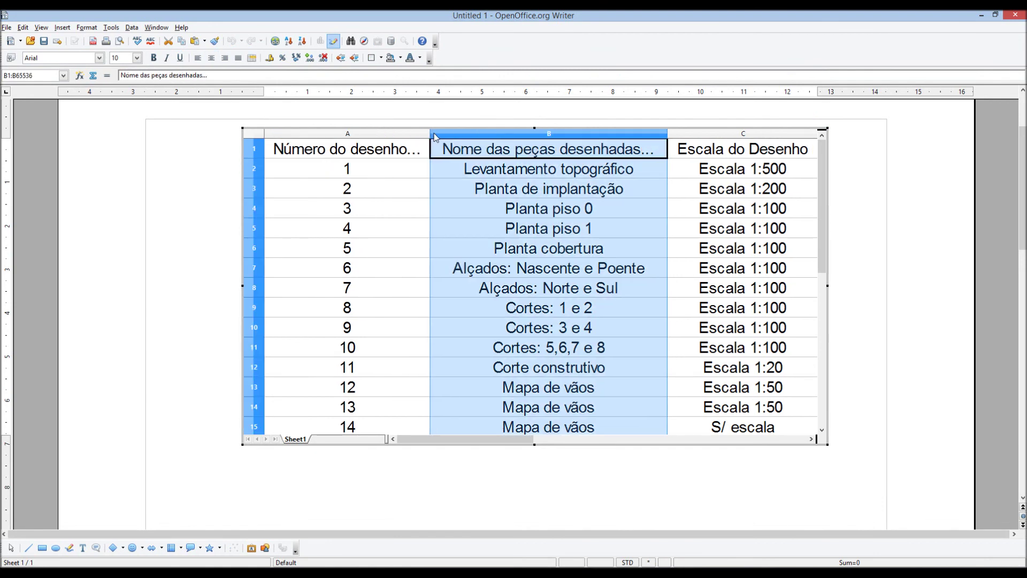
pyautogui.click(835, 267)
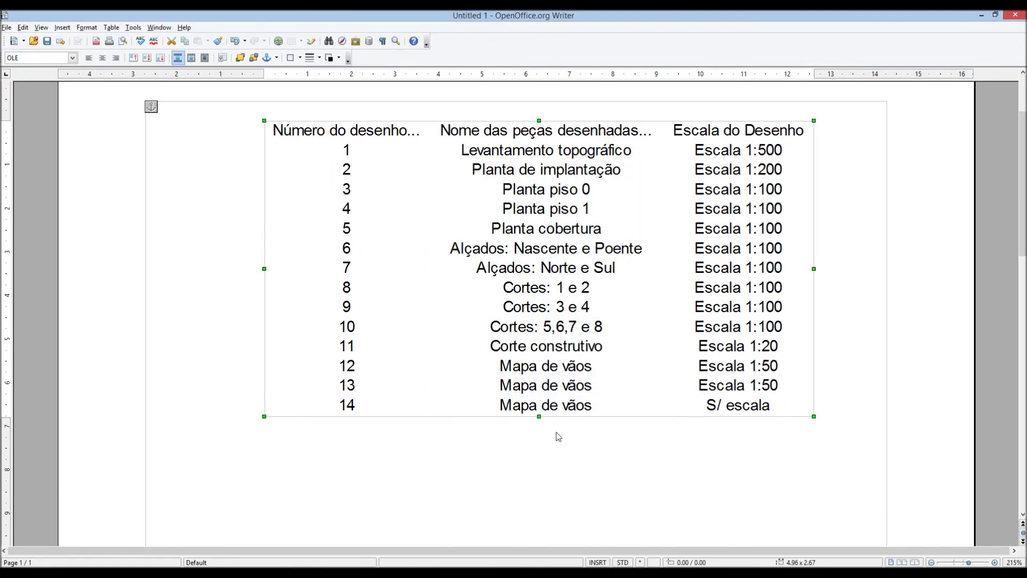